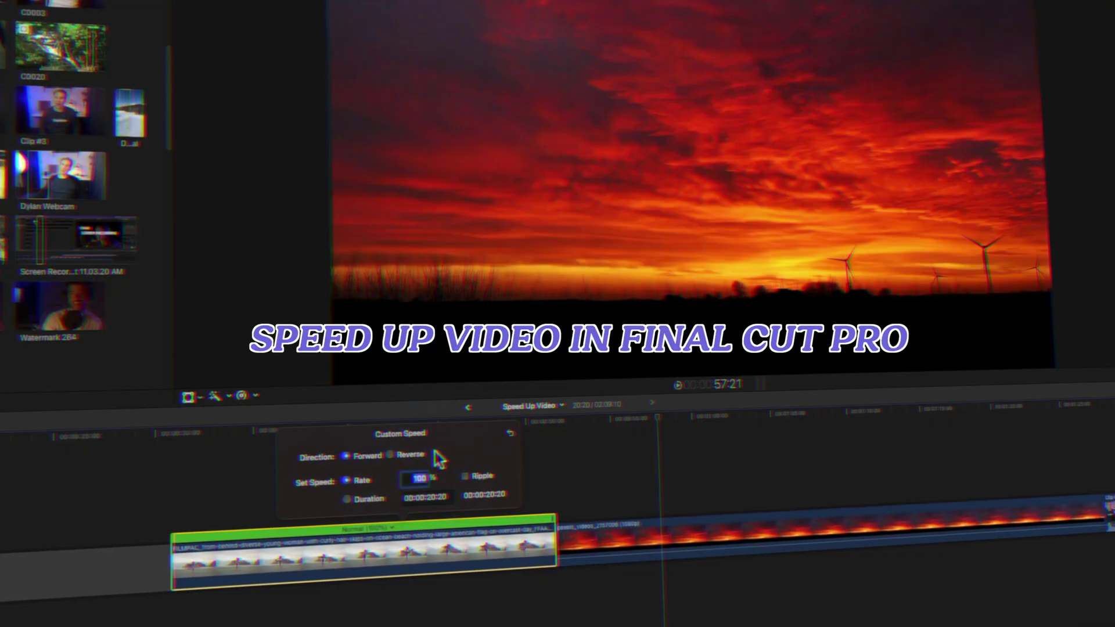
Step: Set the flag-on-beach clip's custom speed rate to 500%
{"action": "type", "text": "500"}
{"action": "key", "text": "Return"}
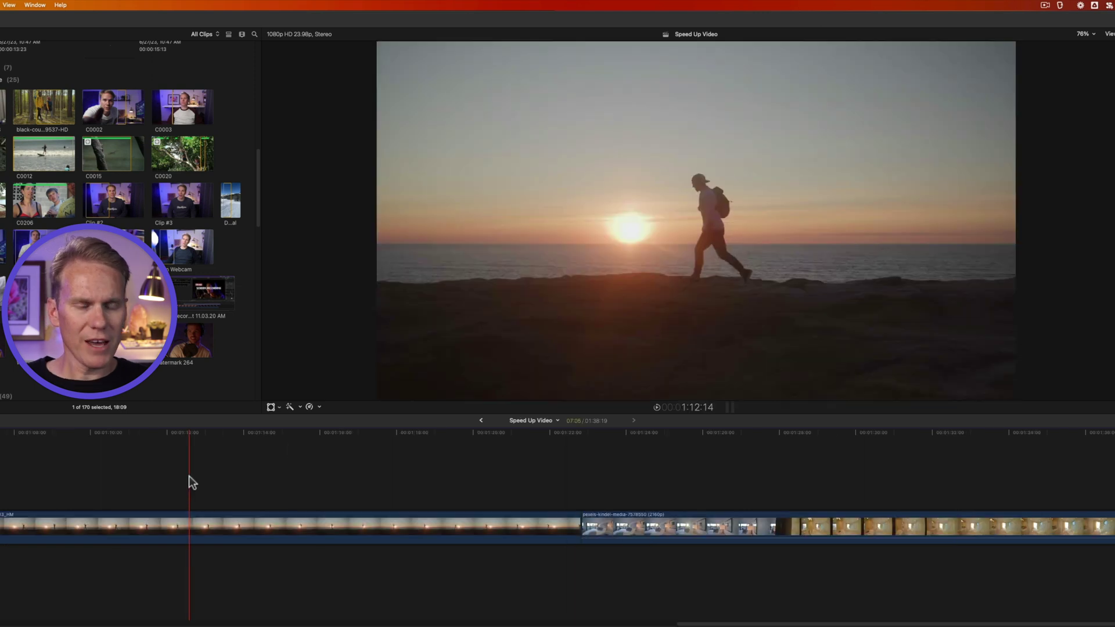
{"action": "key", "text": "space"}
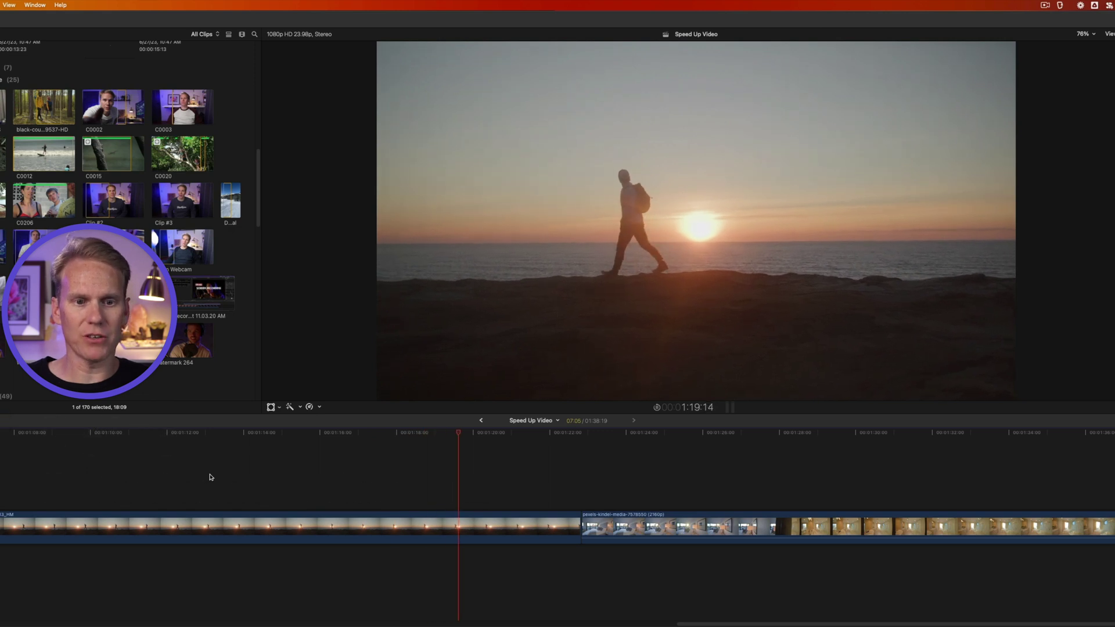
{"action": "key", "text": "l"}
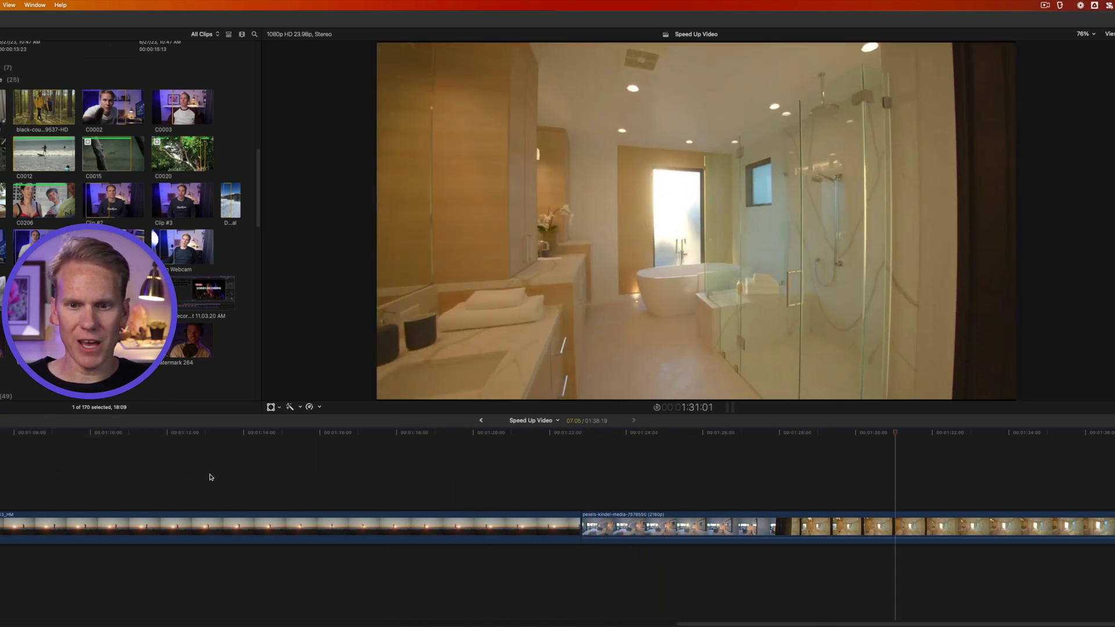
{"action": "left_click", "coordinate": [245, 482]}
{"action": "key", "text": "l"}
{"action": "key", "text": "l"}
{"action": "key", "text": "l"}
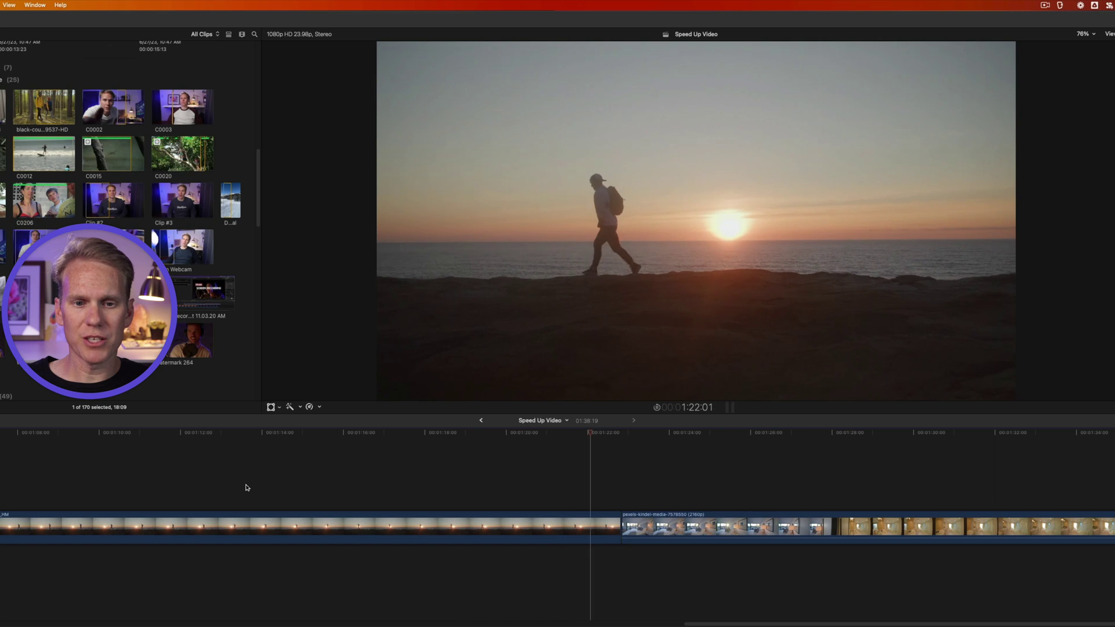
{"action": "key", "text": "k"}
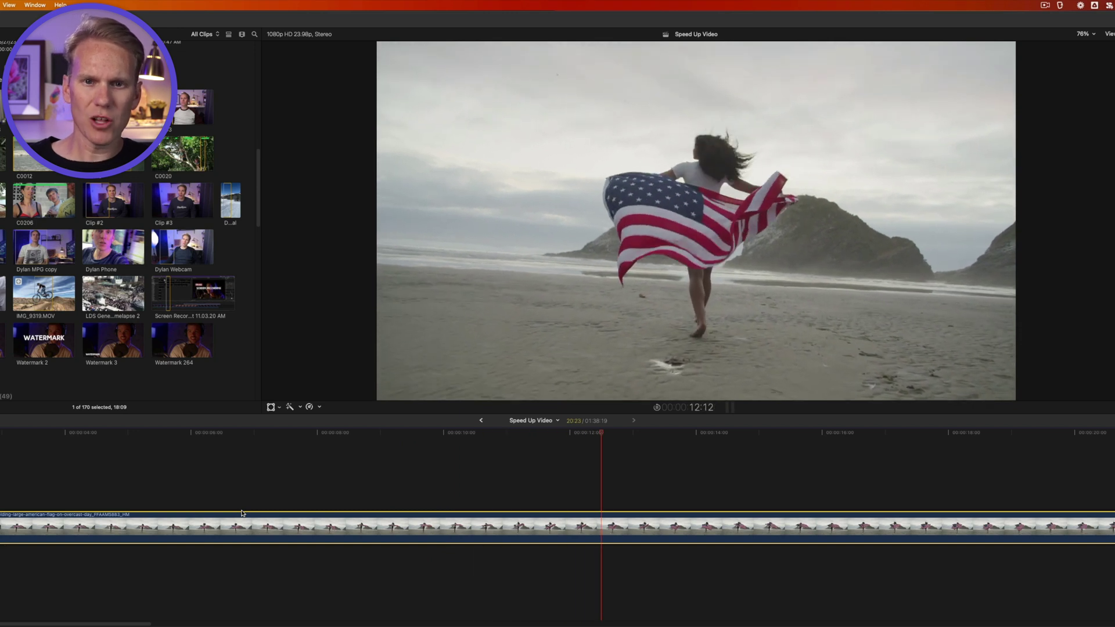
Step: Preview the flag-on-beach clip, then drag its retime bar shorter to Fast 136%
{"action": "left_click", "coordinate": [709, 527]}
{"action": "key", "text": "super+r"}
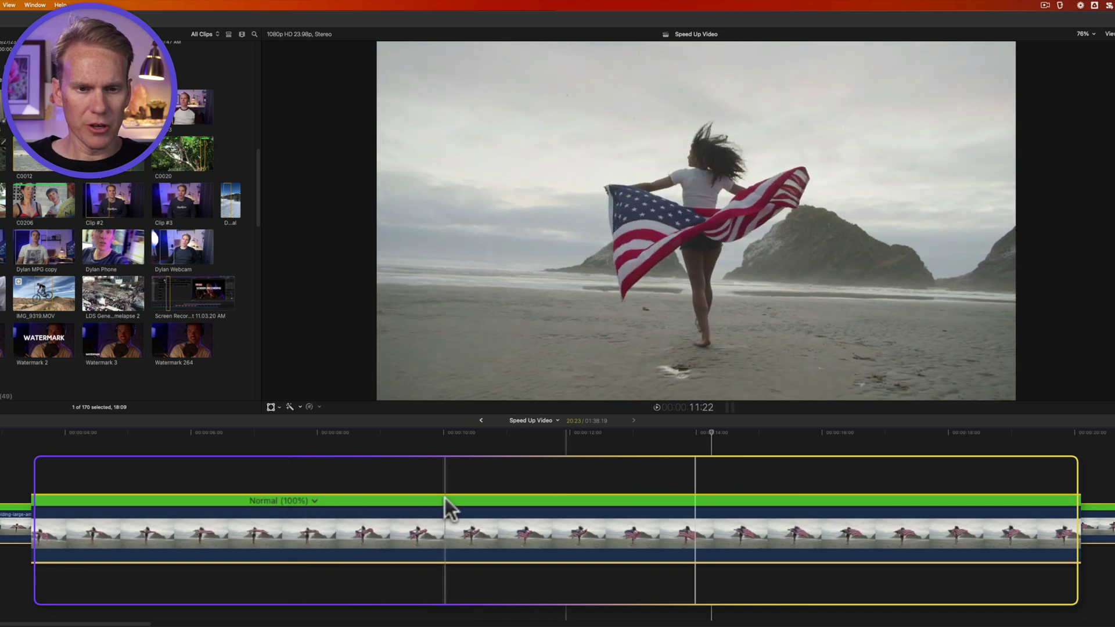
{"action": "left_click", "coordinate": [444, 499]}
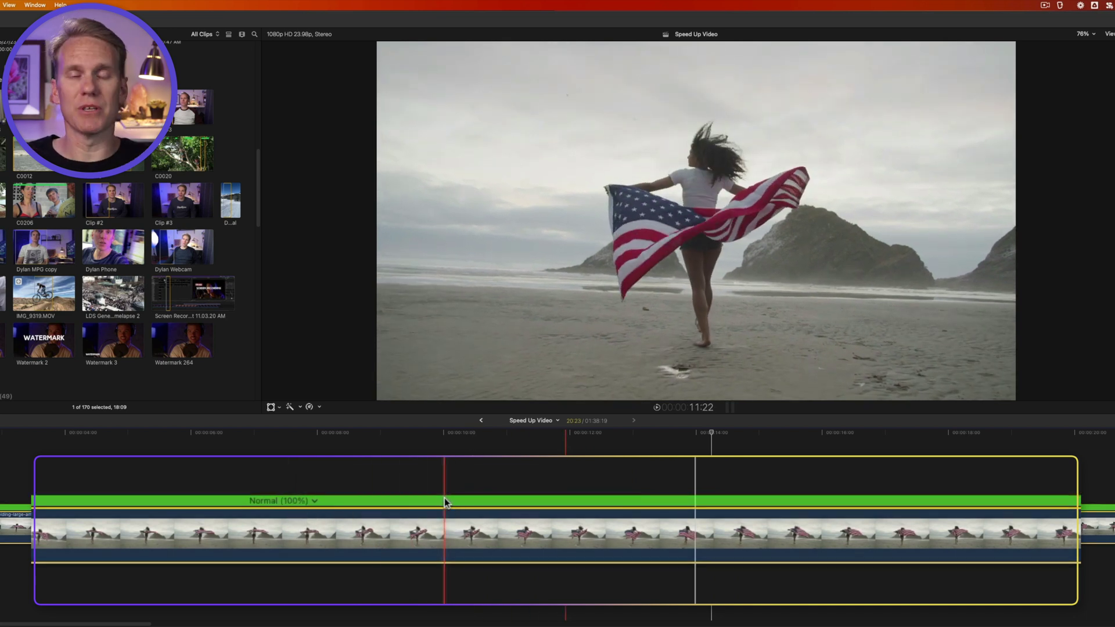
{"action": "key", "text": "space"}
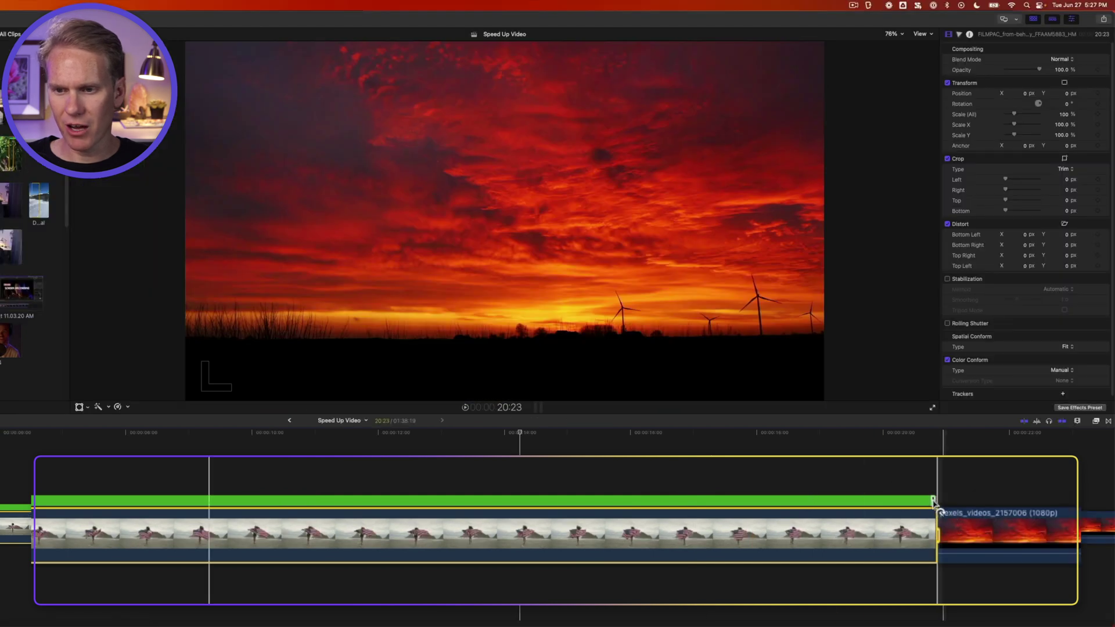
{"action": "left_click_drag", "start_coordinate": [935, 499], "coordinate": [274, 508]}
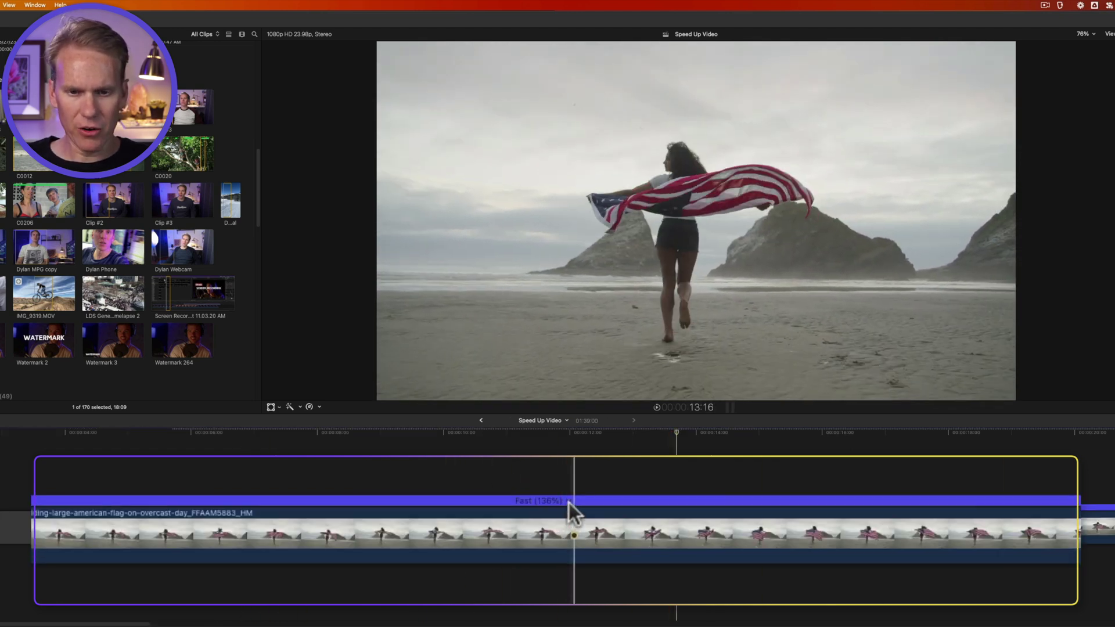
Step: Apply the Fast 20x preset to the flag-on-beach clip and play it back
{"action": "left_click", "coordinate": [569, 503]}
{"action": "left_click", "coordinate": [571, 500]}
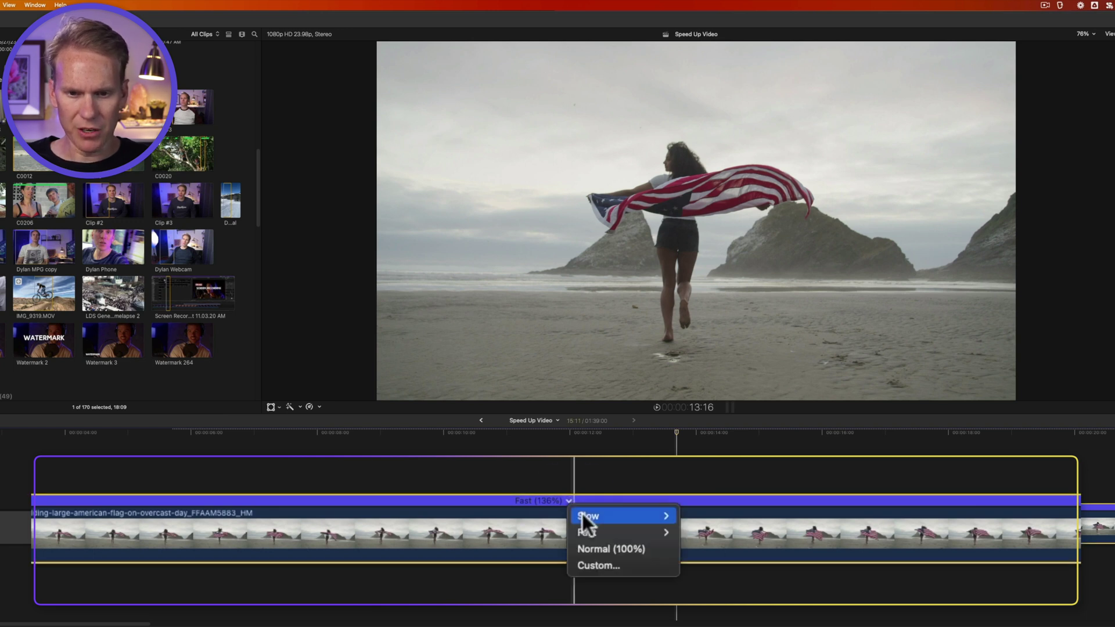
{"action": "mouse_move", "coordinate": [601, 530]}
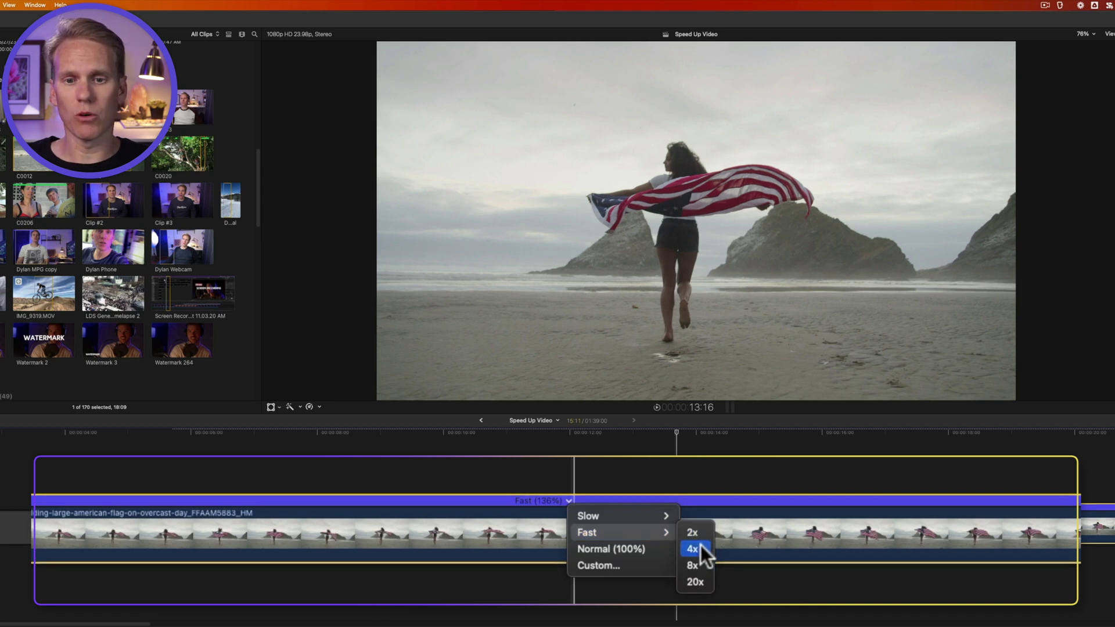
{"action": "left_click", "coordinate": [701, 580]}
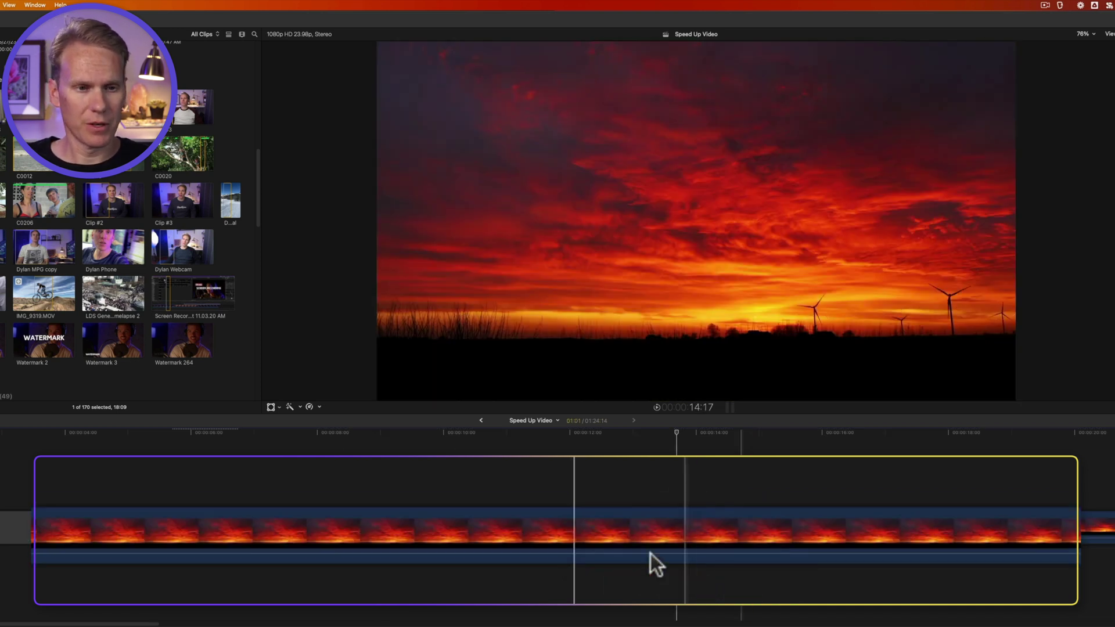
{"action": "key", "text": "space"}
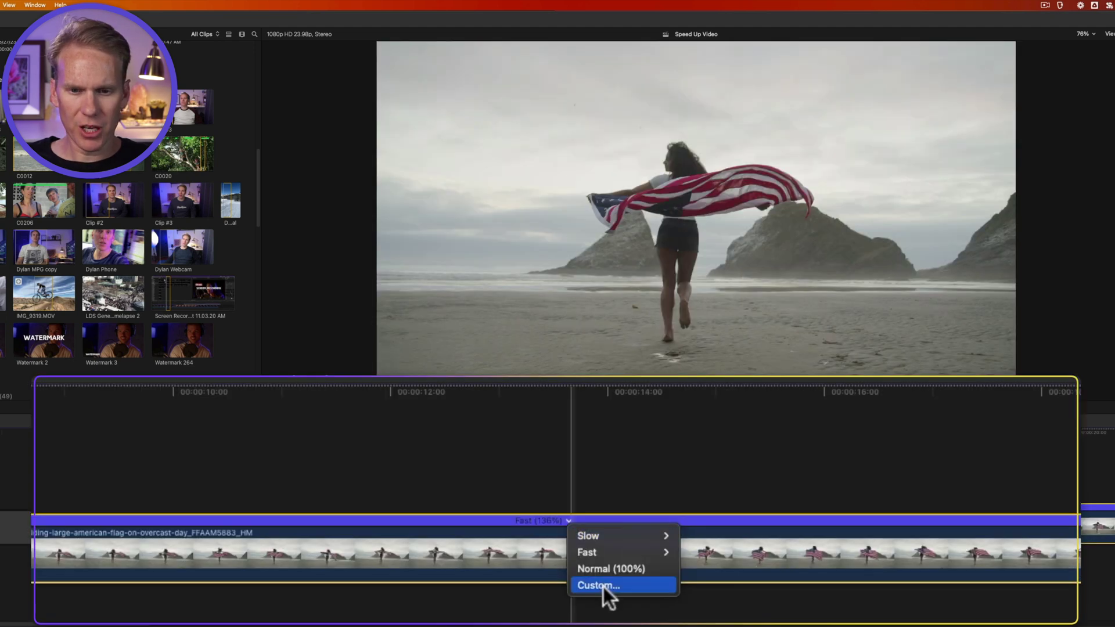
Step: Enter a custom Rate of 500% for the flag clip, then reset it to Normal (100%)
{"action": "left_click", "coordinate": [604, 587]}
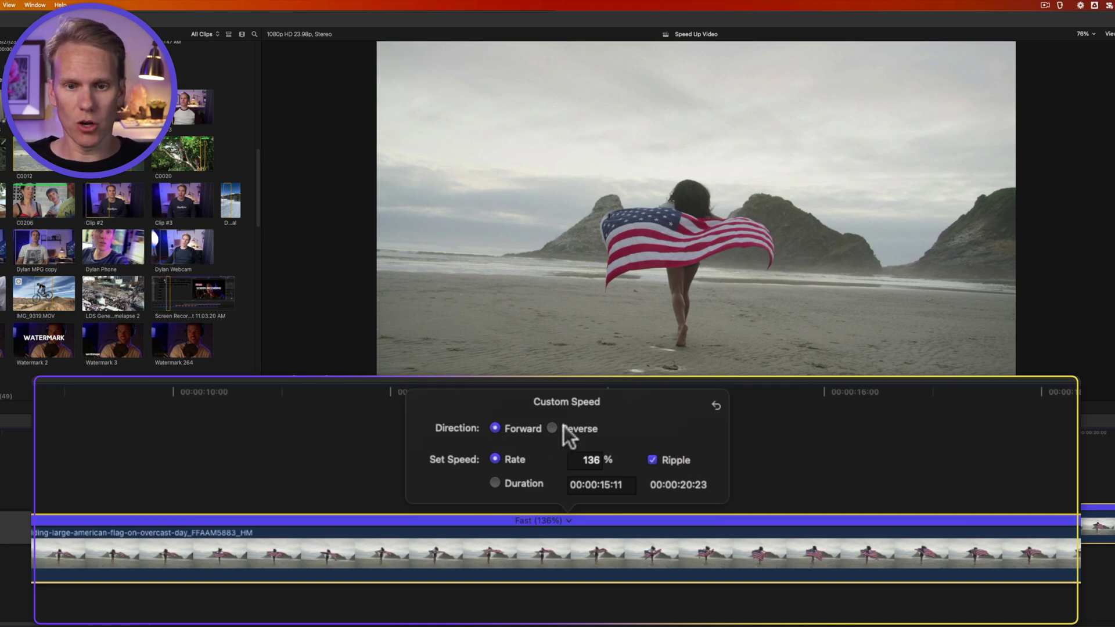
{"action": "double_click", "coordinate": [591, 460]}
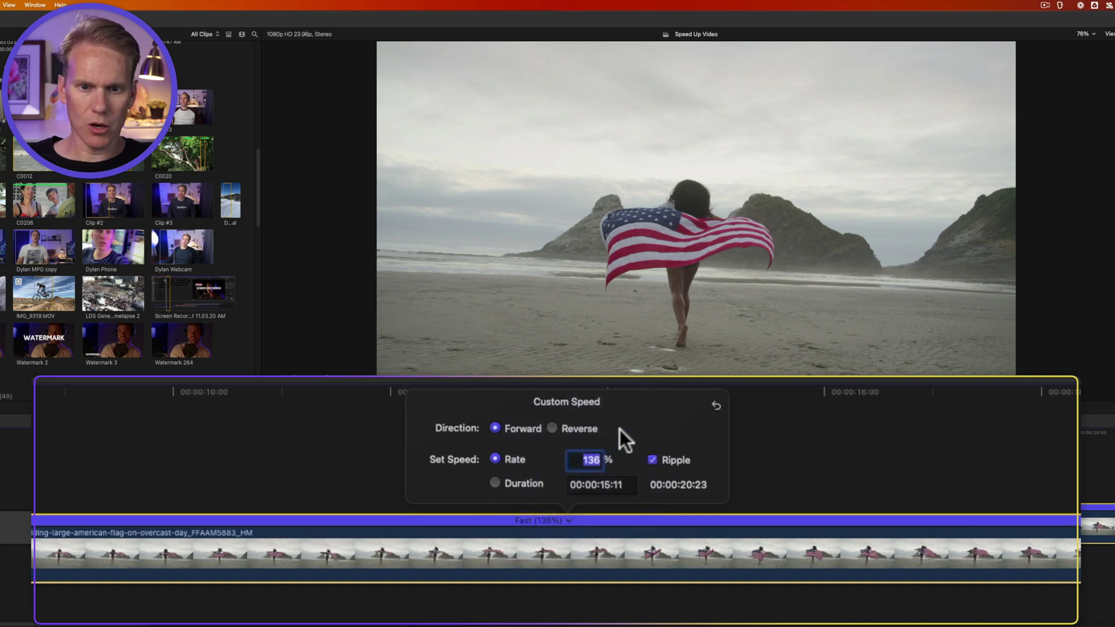
{"action": "type", "text": "500"}
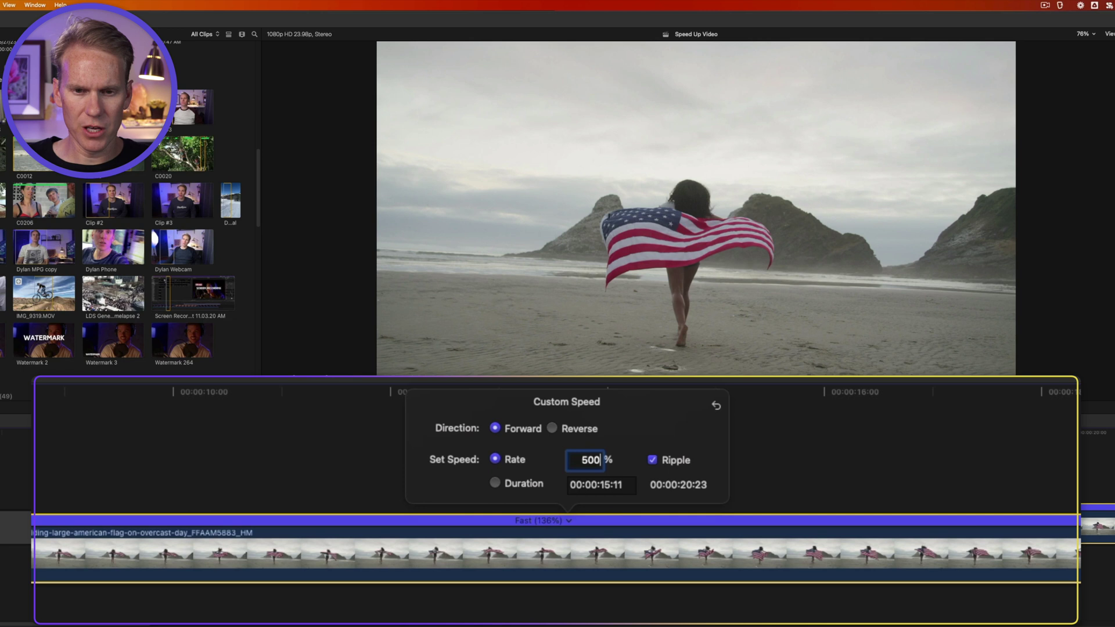
{"action": "key", "text": "Return"}
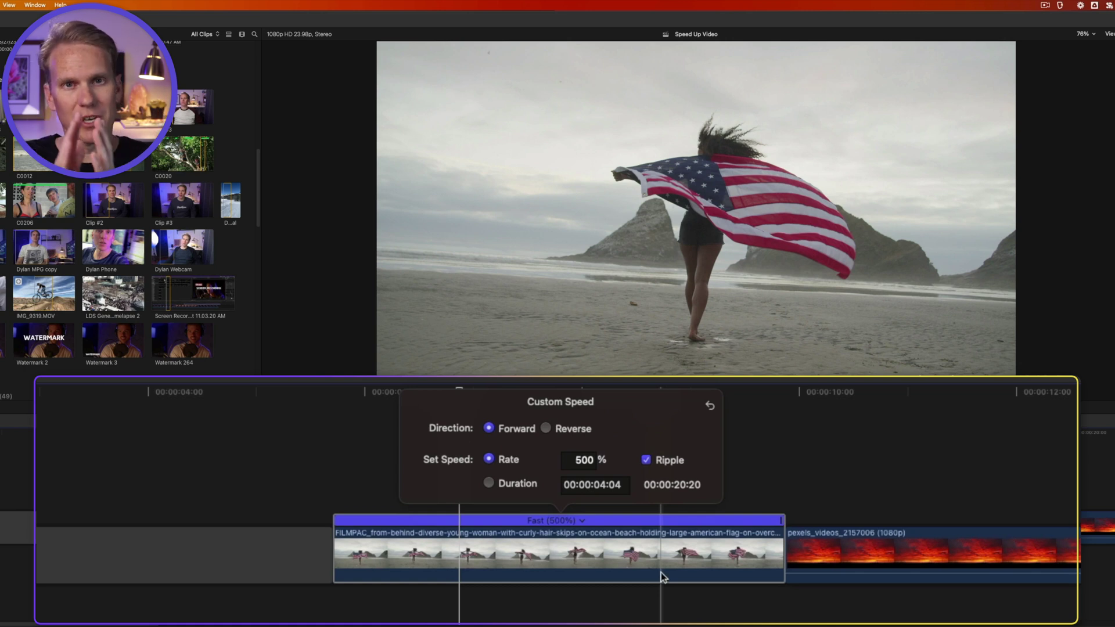
{"action": "key", "text": "shift+n"}
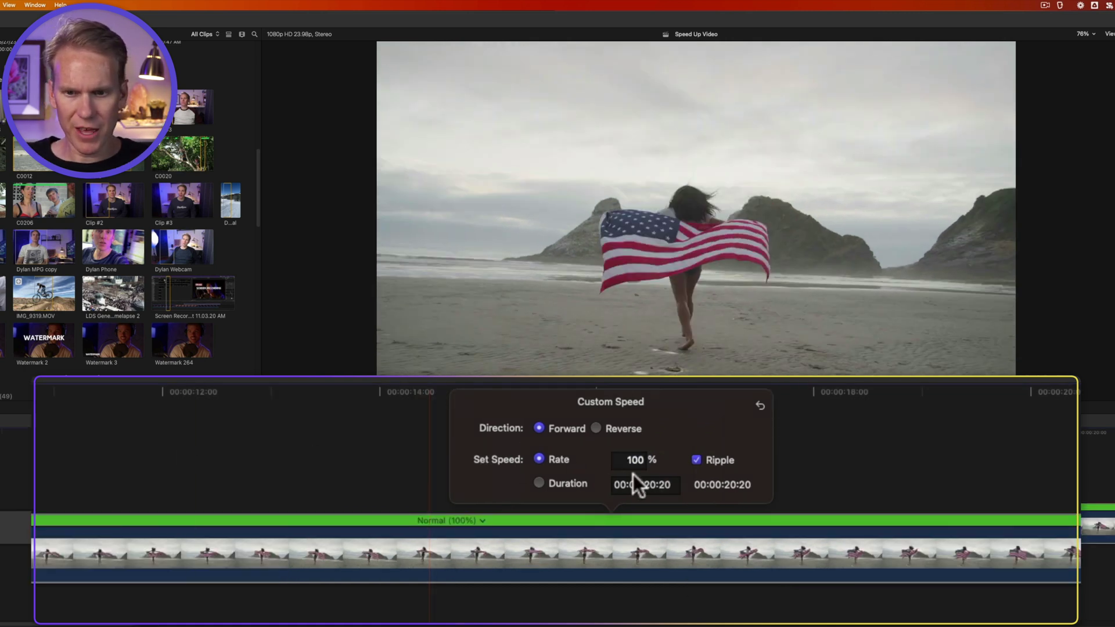
Step: Retime the flag clip by Duration to 5:00, giving 417%, and zoom the timeline in
{"action": "left_click", "coordinate": [540, 482]}
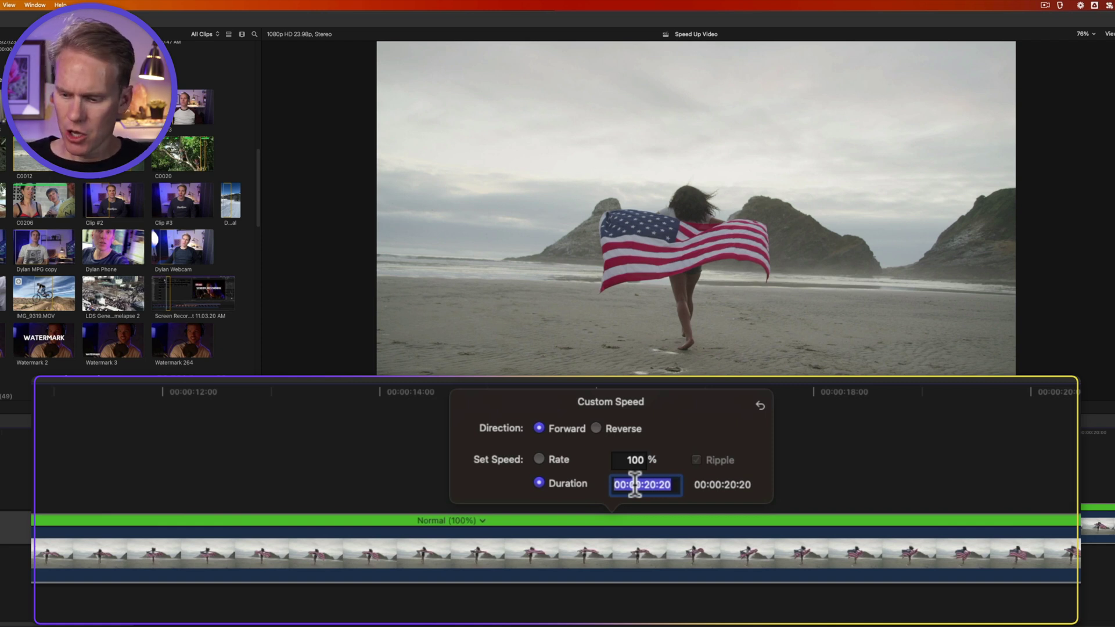
{"action": "key", "text": "ctrl+super+r"}
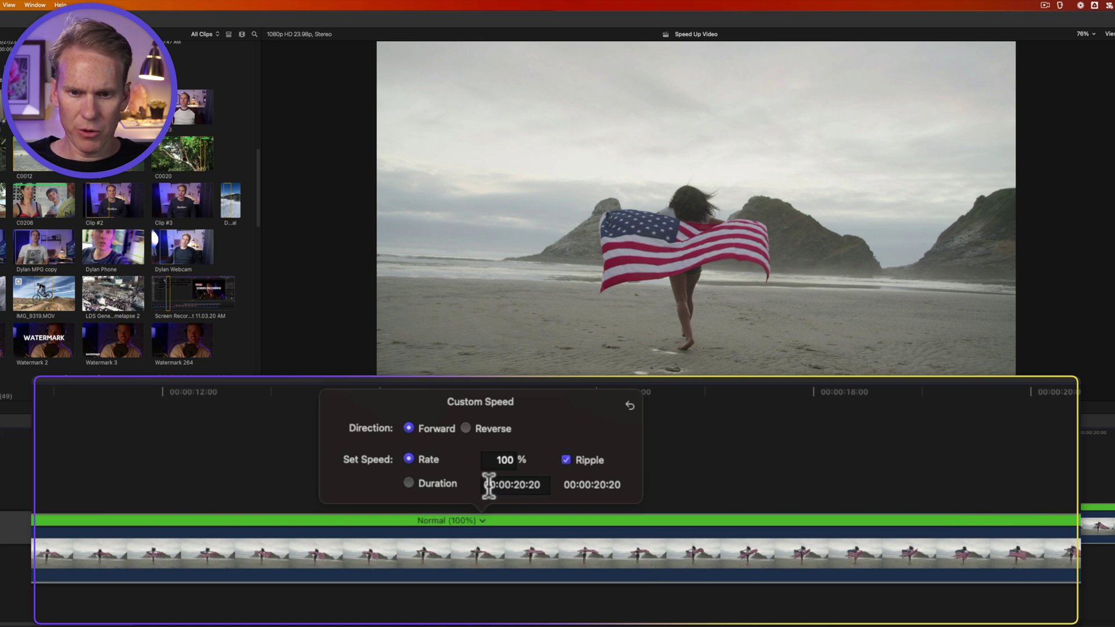
{"action": "left_click", "coordinate": [519, 485]}
{"action": "type", "text": "5"}
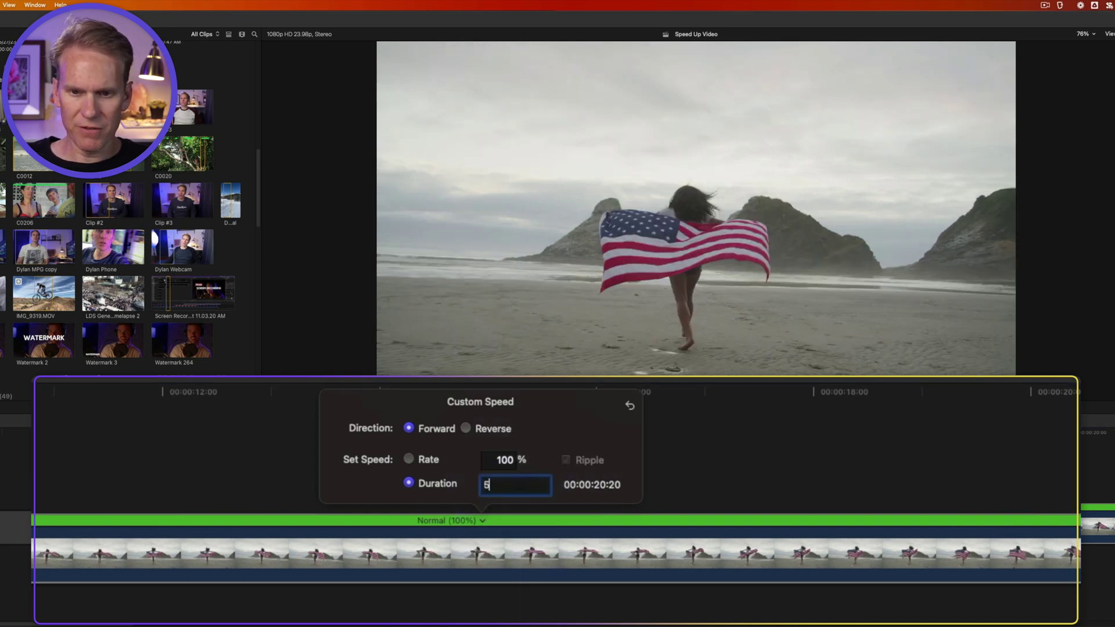
{"action": "type", "text": "00"}
{"action": "key", "text": "Return"}
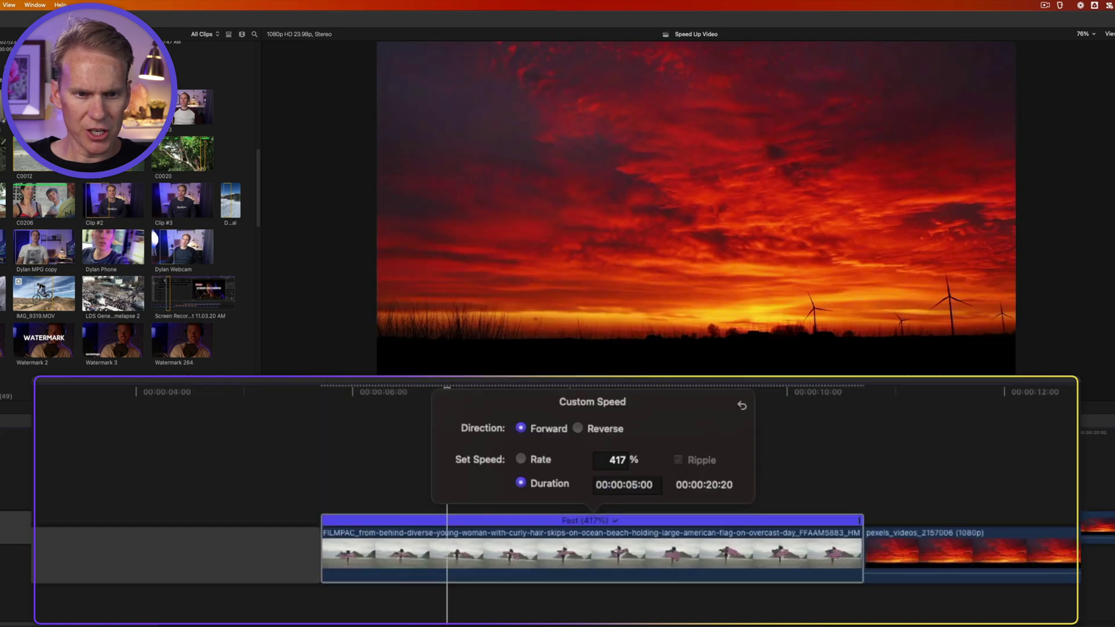
{"action": "key", "text": "Escape"}
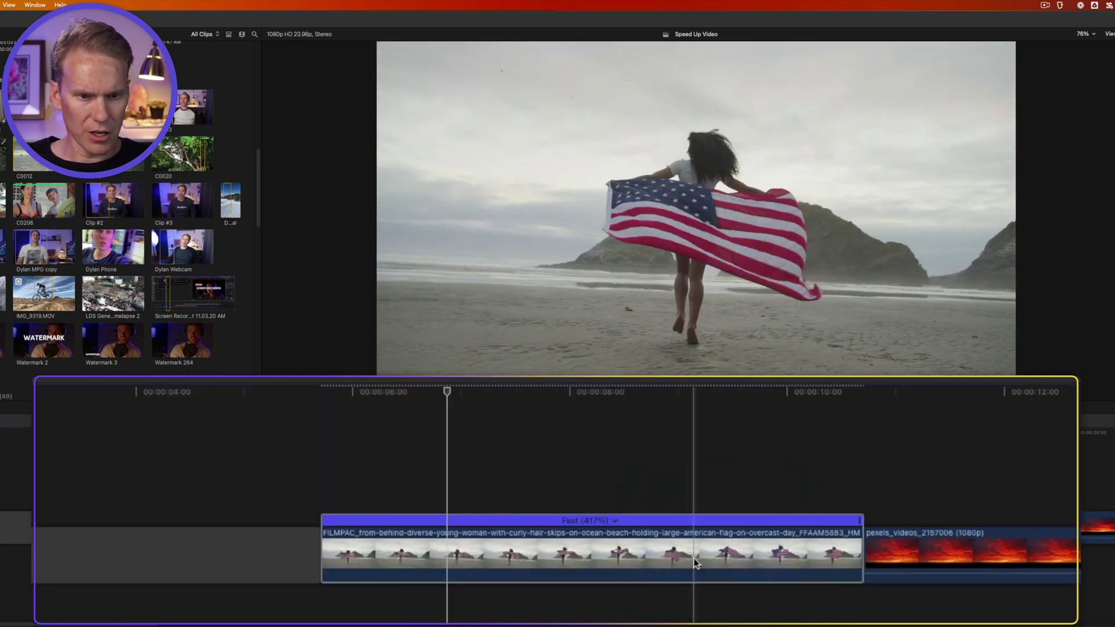
{"action": "key", "text": "super+equal"}
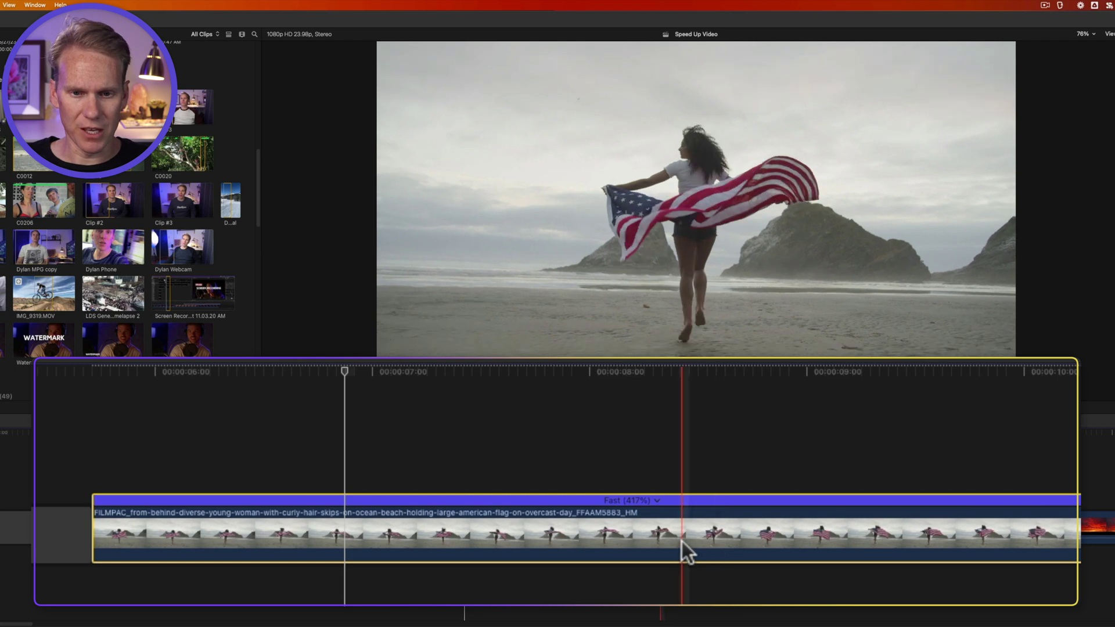
Step: Reset the flag clip to 100% in Custom Speed and hide its retime bar
{"action": "left_click", "coordinate": [657, 500]}
{"action": "left_click", "coordinate": [694, 565]}
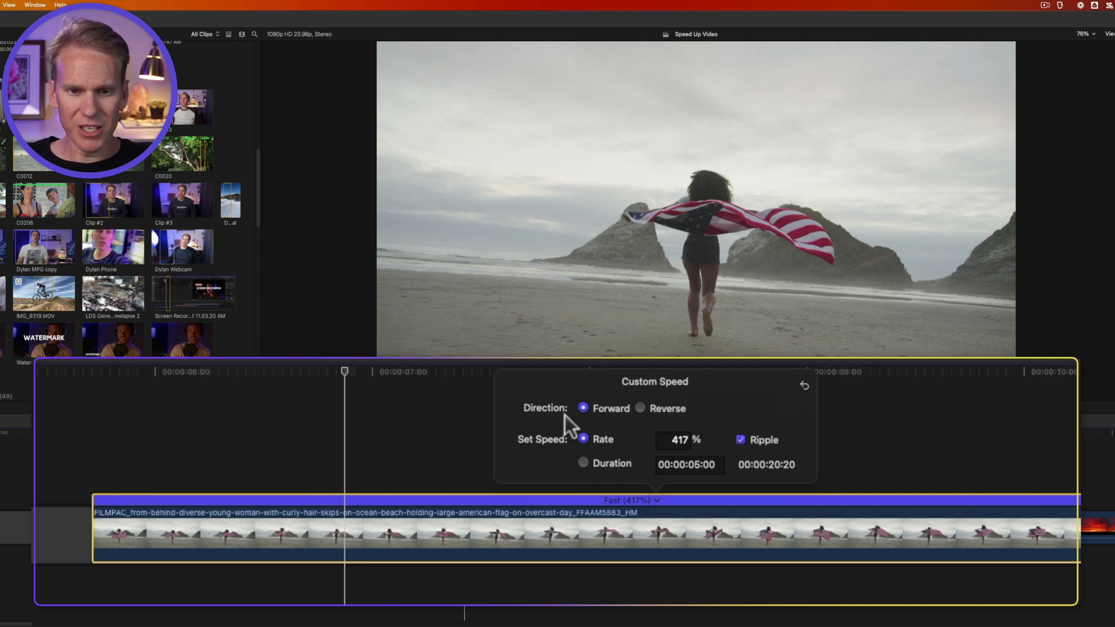
{"action": "left_click", "coordinate": [804, 388]}
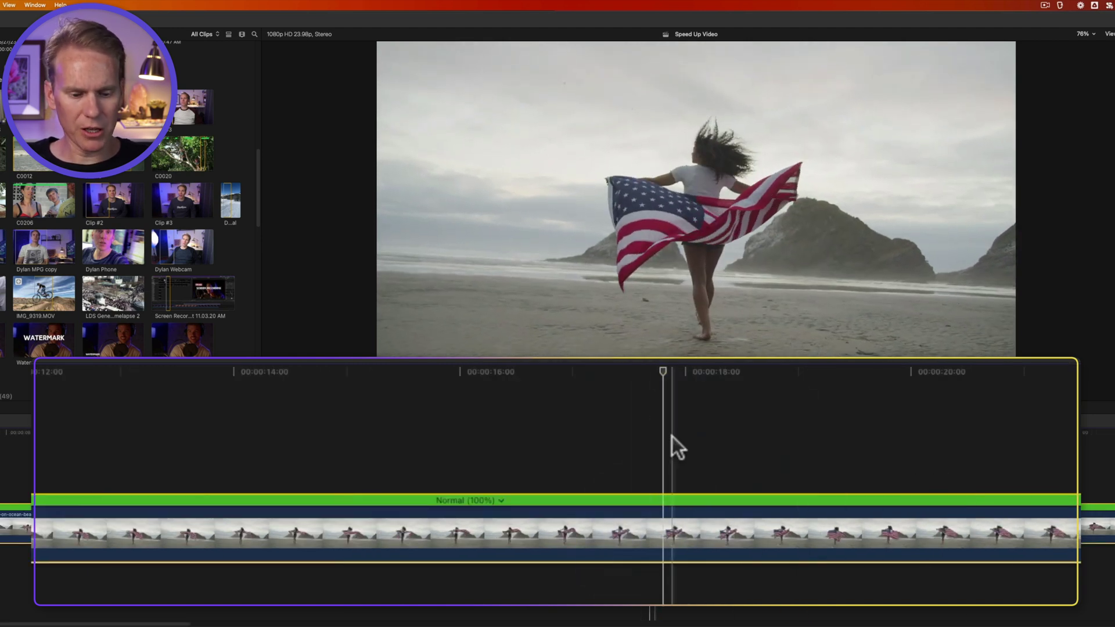
{"action": "key", "text": "super+r"}
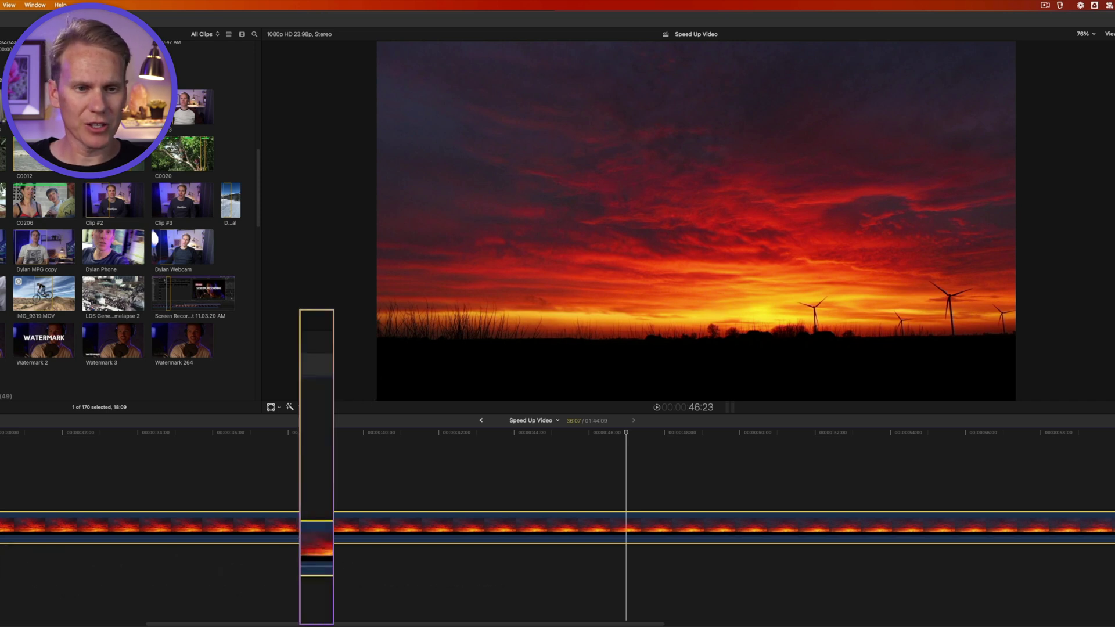
Step: Apply the Fast 8x preset to the windmill sunset clip from the toolbar Retime menu
{"action": "left_click", "coordinate": [282, 341]}
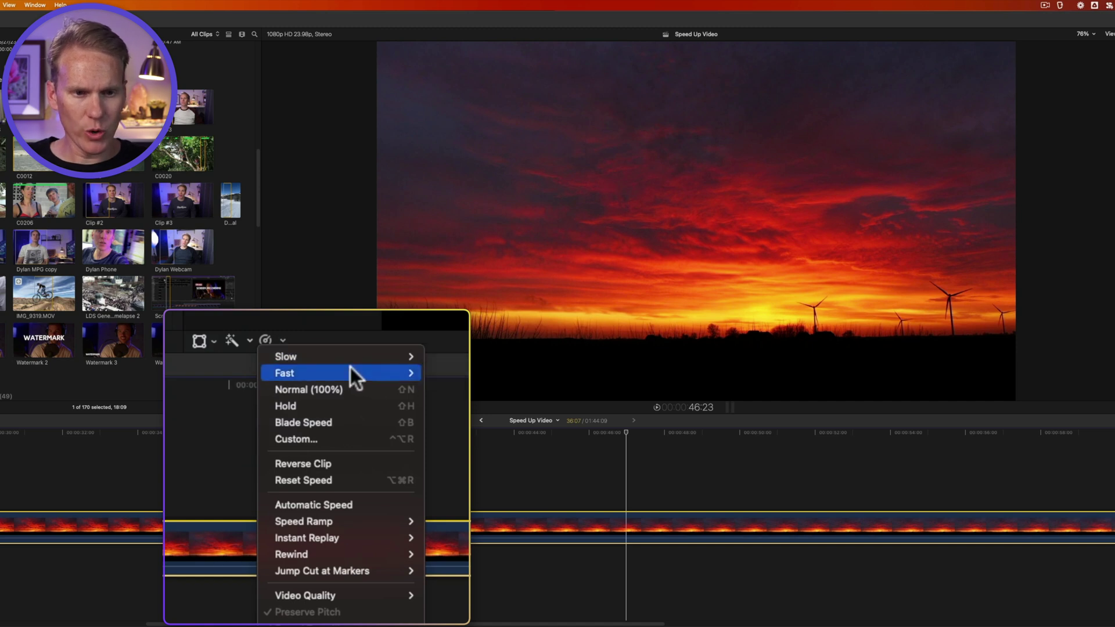
{"action": "mouse_move", "coordinate": [352, 373]}
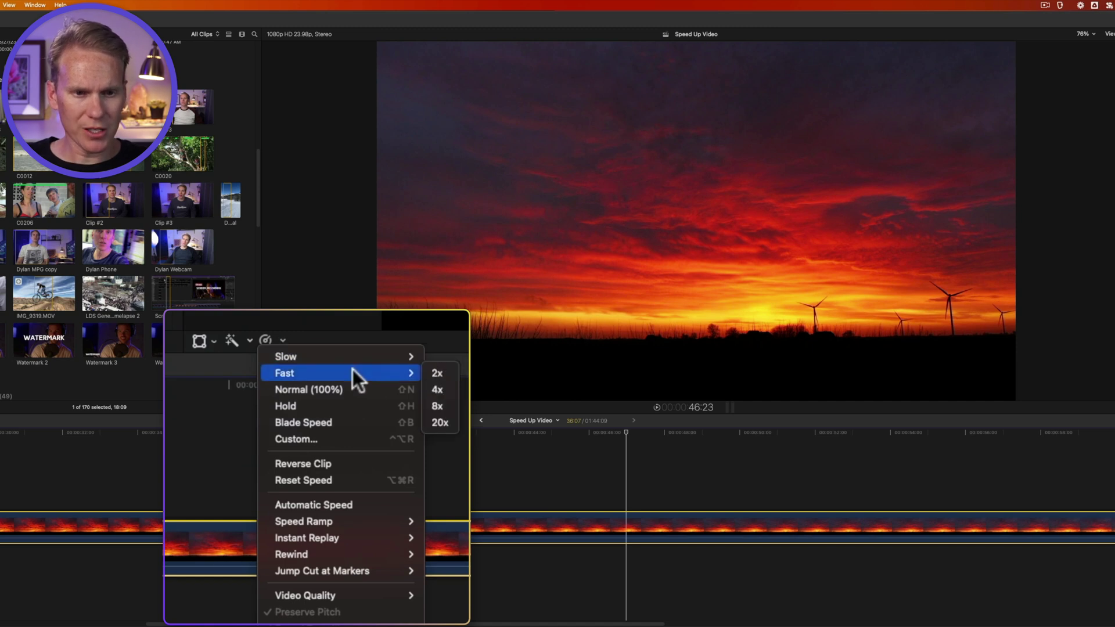
{"action": "left_click", "coordinate": [437, 407]}
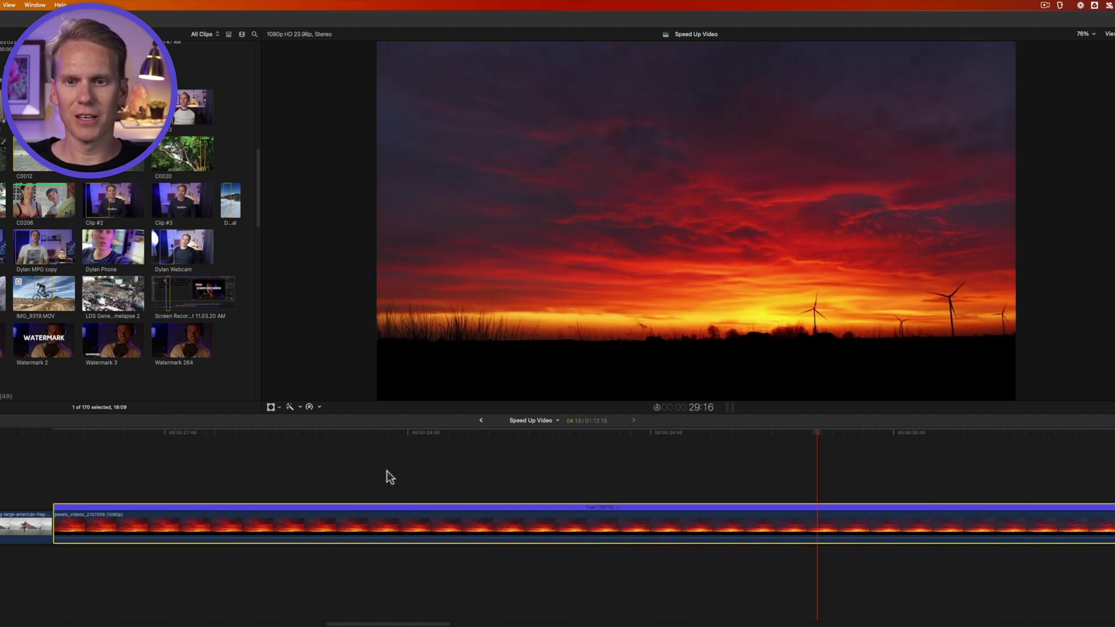
Step: Confirm the sunset clip's Custom Speed reads 797% and reopen the Retime menu
{"action": "left_click", "coordinate": [319, 406]}
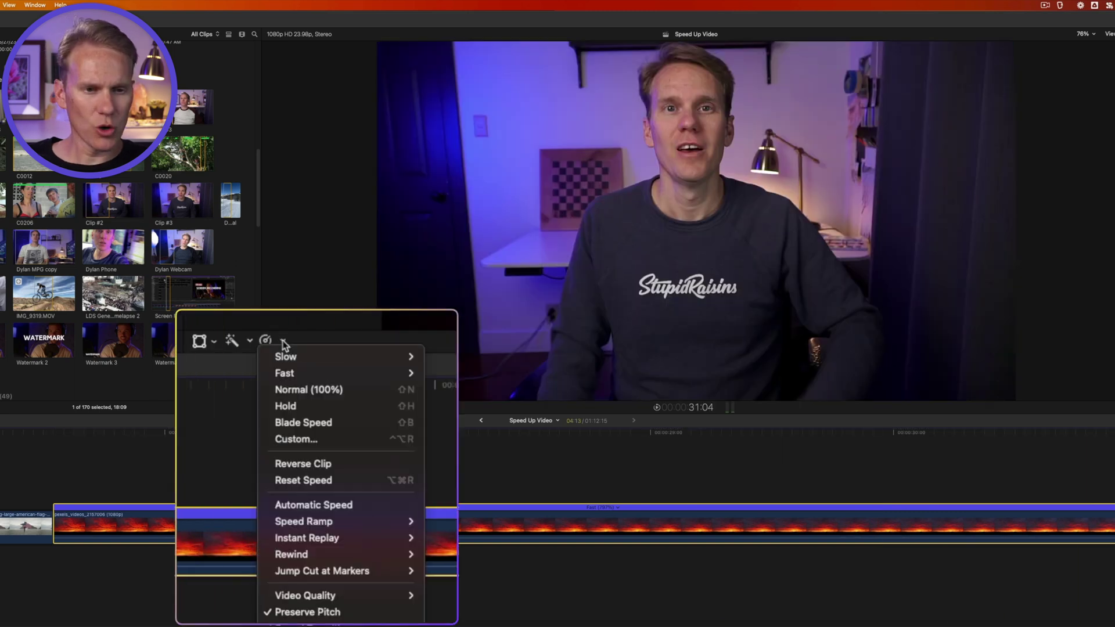
{"action": "left_click", "coordinate": [329, 438]}
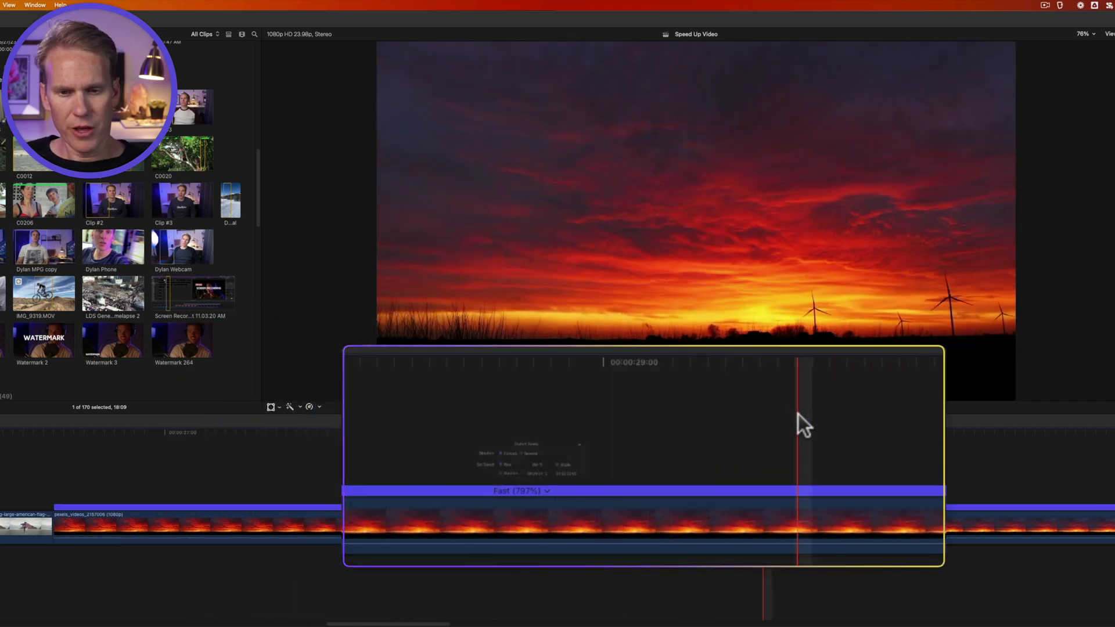
{"action": "left_click", "coordinate": [798, 414]}
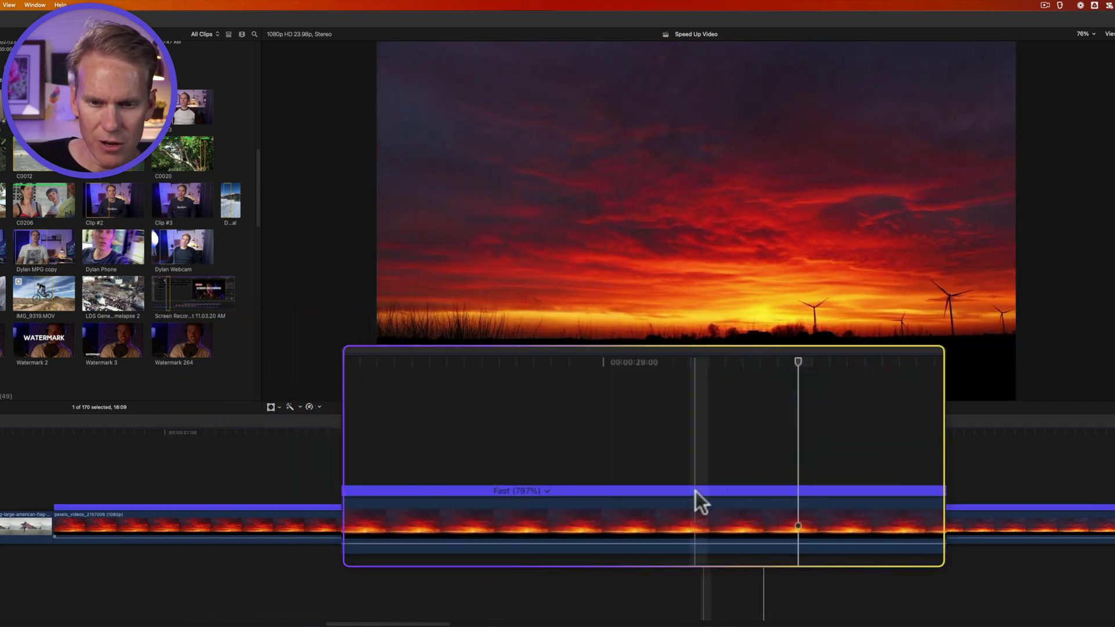
{"action": "double_click", "coordinate": [701, 490]}
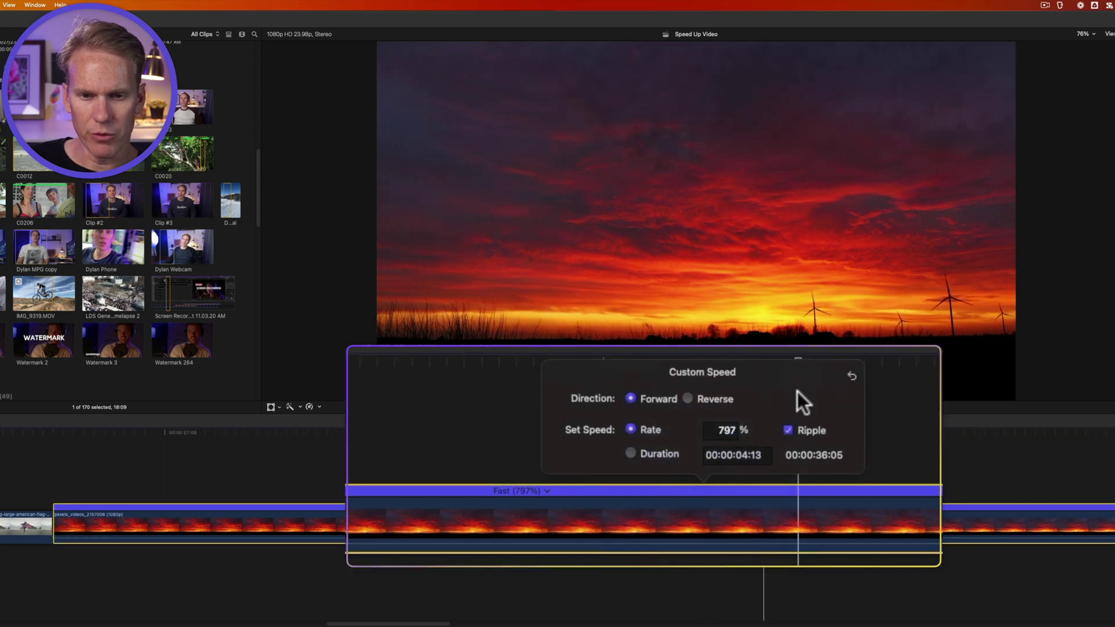
{"action": "left_click", "coordinate": [319, 407]}
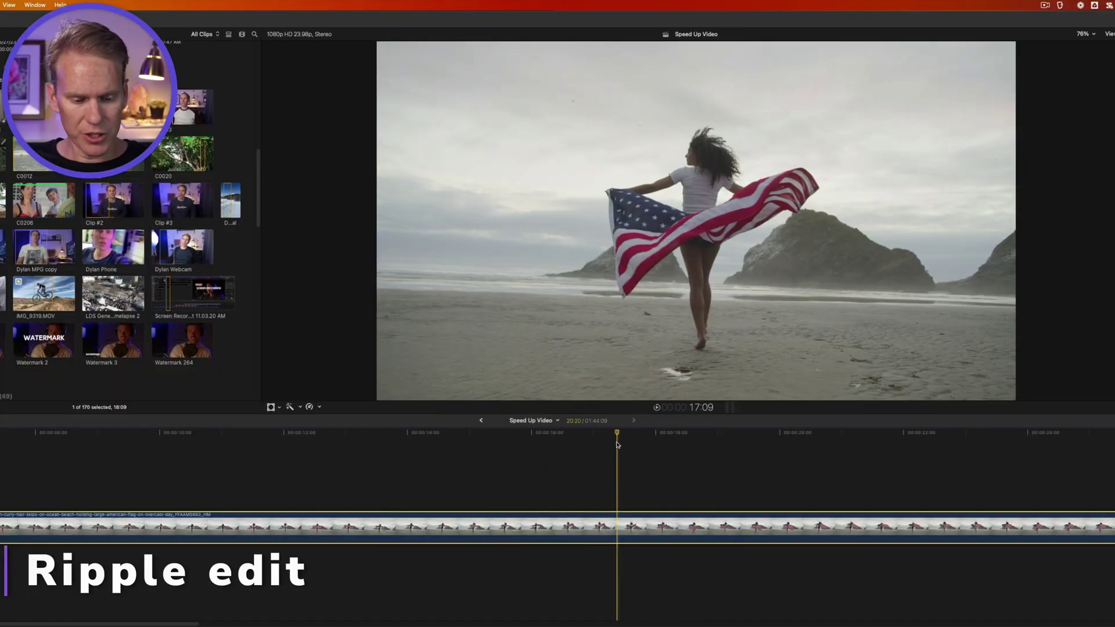
Step: Show the flag clip's retime bar and drag it shorter to 118%
{"action": "key", "text": "super+r"}
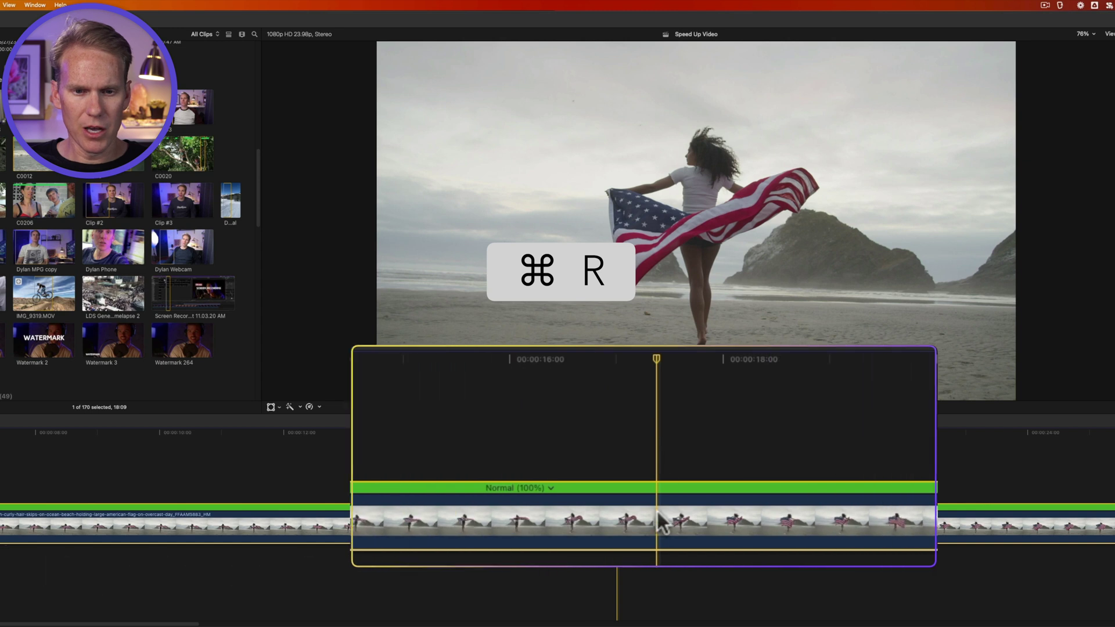
{"action": "double_click", "coordinate": [659, 486]}
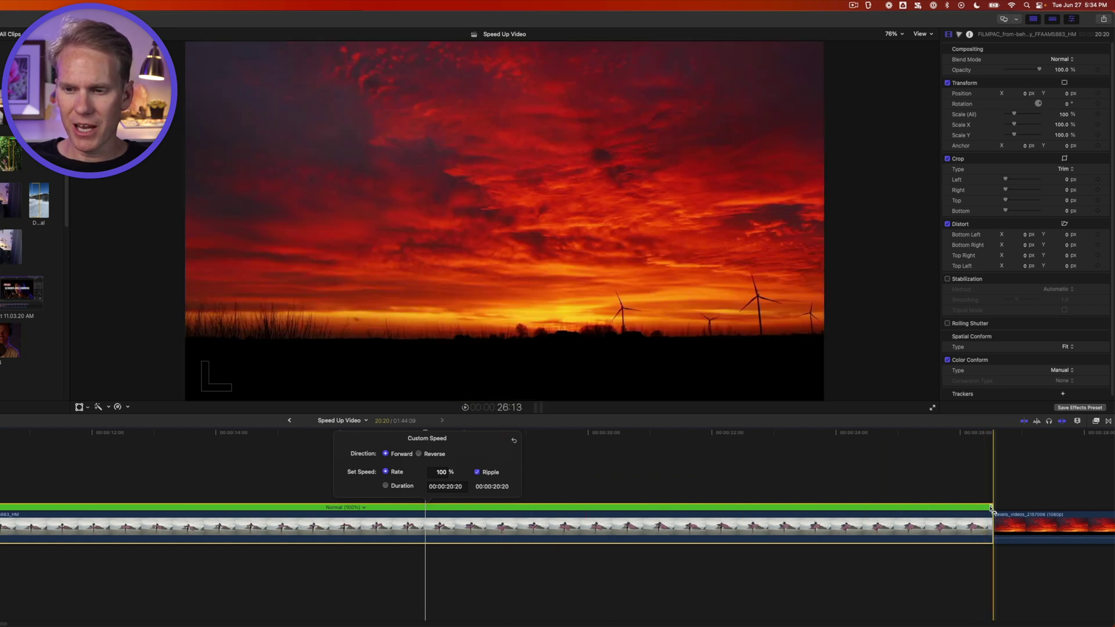
{"action": "left_click_drag", "start_coordinate": [991, 509], "coordinate": [491, 510]}
Step: Stretch the flag clip back to 108%, then return it to Normal (100%)
{"action": "key", "text": "shift+z"}
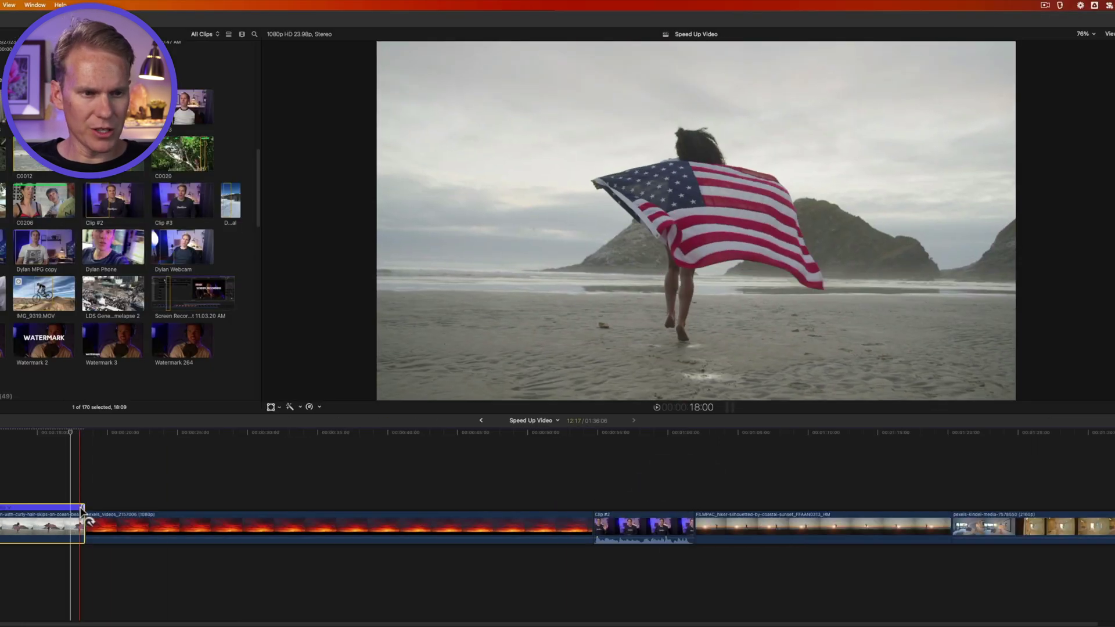
{"action": "left_click_drag", "start_coordinate": [81, 510], "coordinate": [238, 510]}
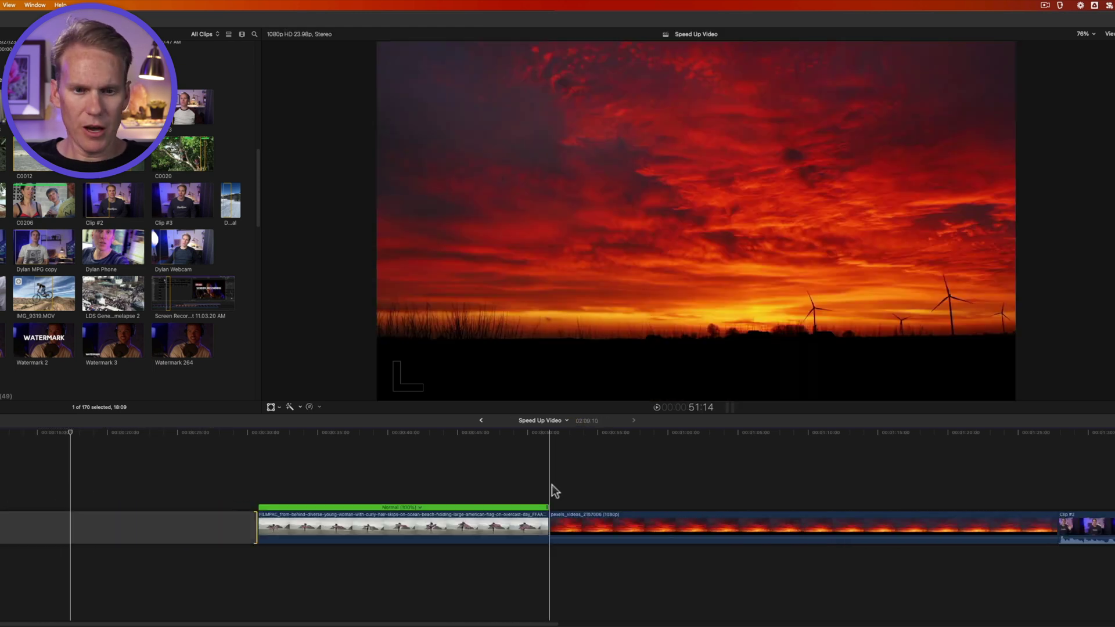
{"action": "left_click", "coordinate": [551, 484]}
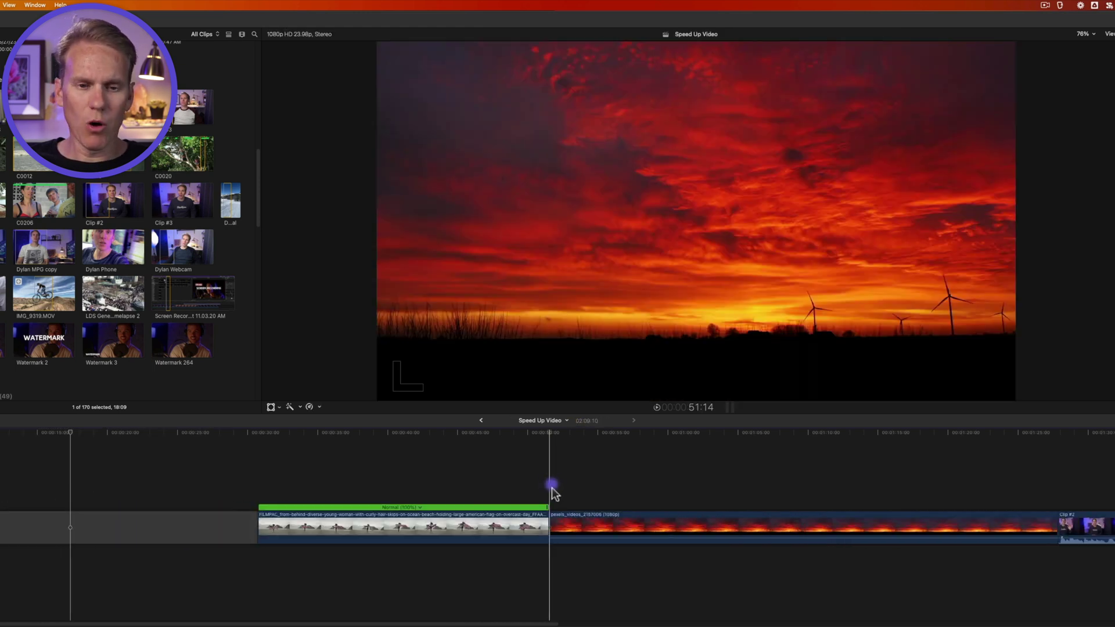
{"action": "left_click", "coordinate": [541, 509]}
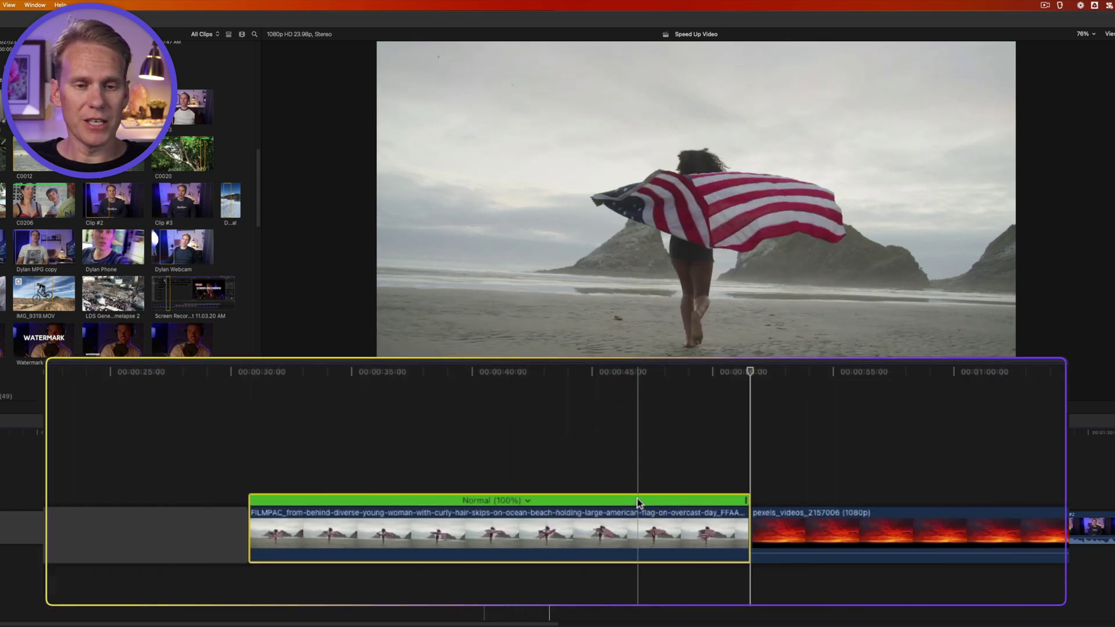
{"action": "key", "text": "ctrl+super+r"}
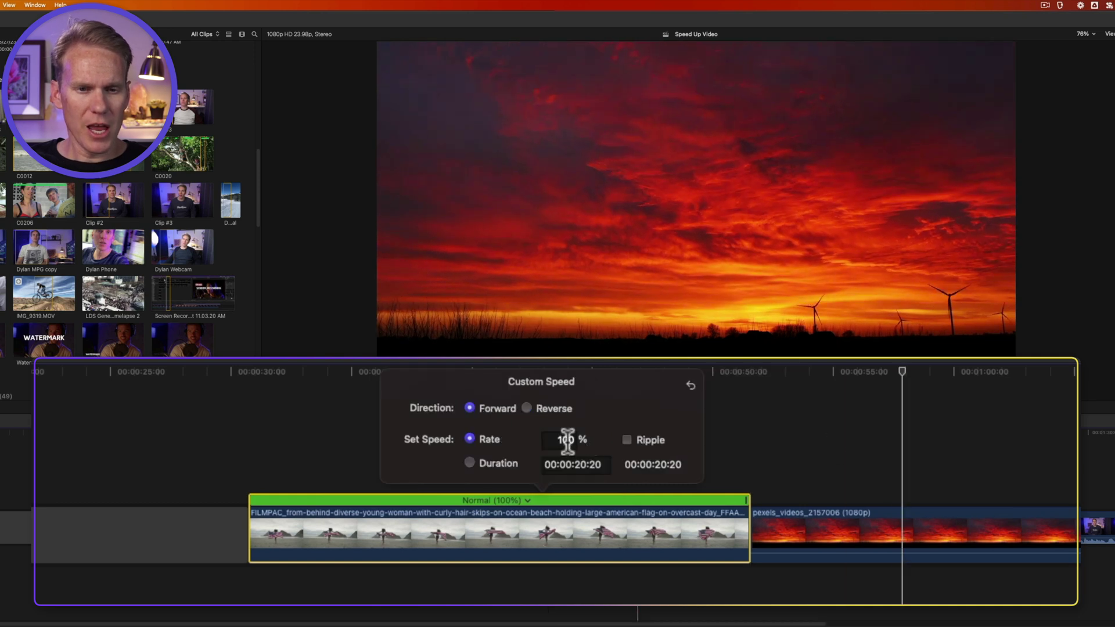
Step: Set the flag clip's Rate to 500% with ripple off, then select and play it
{"action": "left_click", "coordinate": [563, 442]}
{"action": "type", "text": "500"}
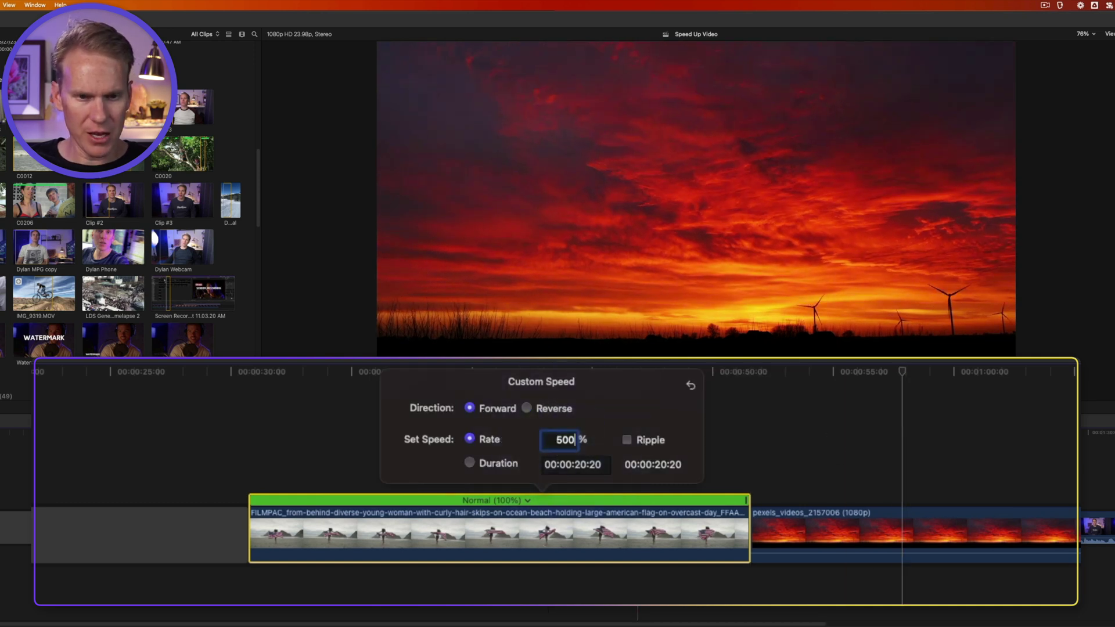
{"action": "key", "text": "Return"}
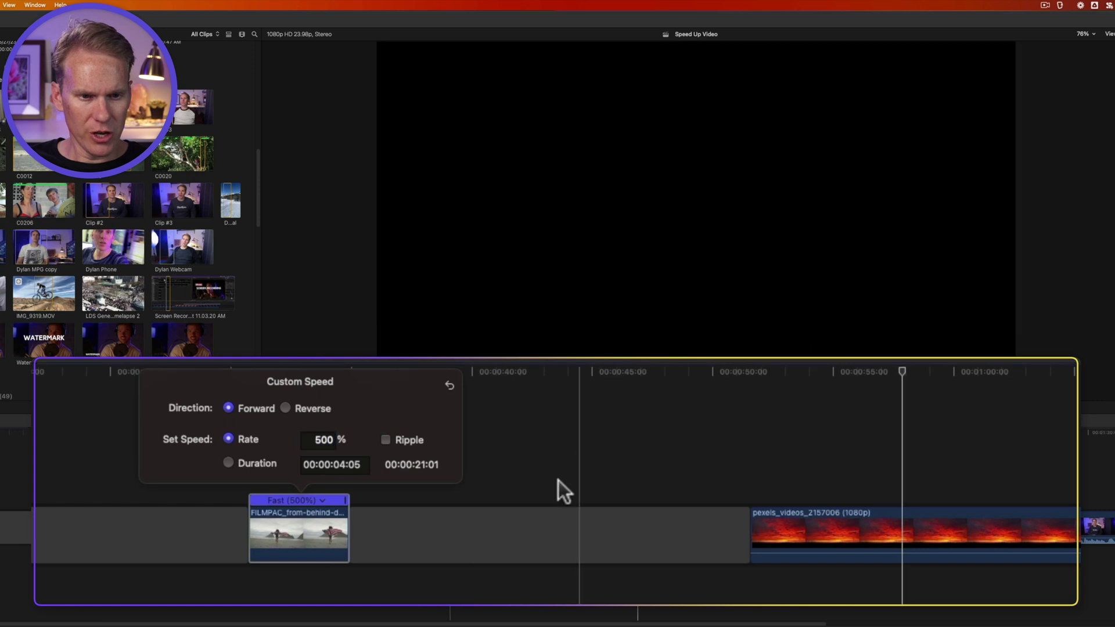
{"action": "left_click", "coordinate": [406, 528]}
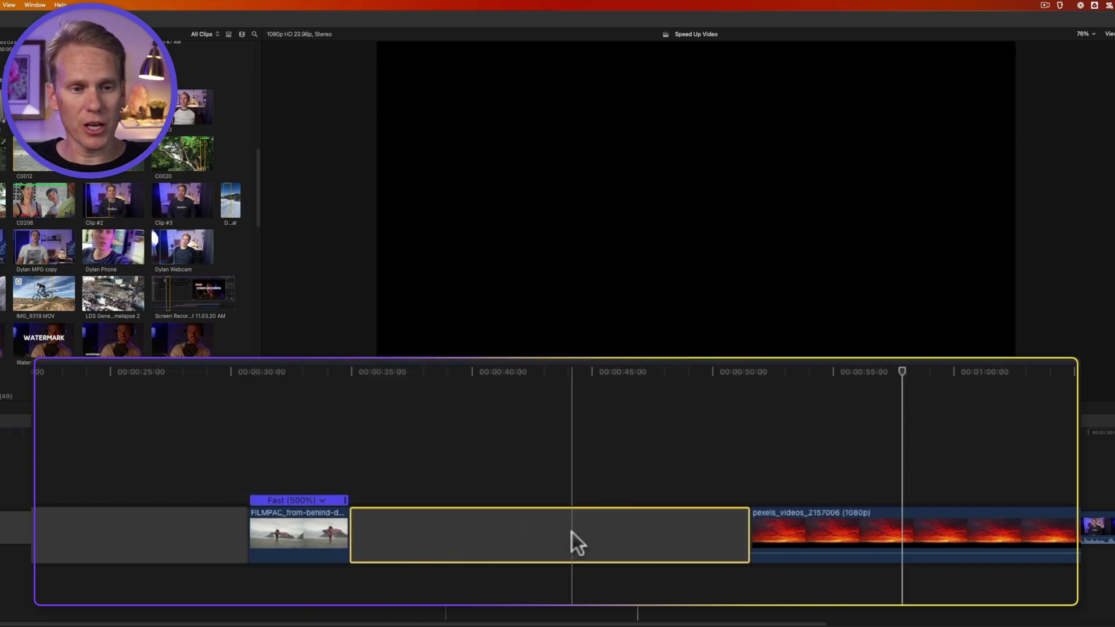
{"action": "left_click", "coordinate": [305, 532]}
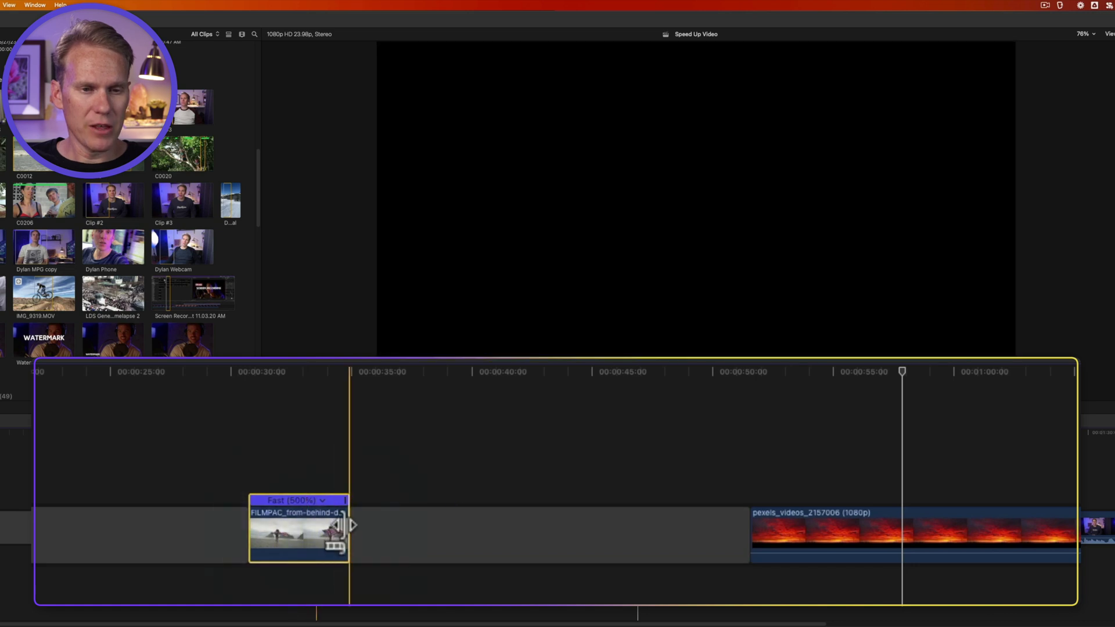
{"action": "key", "text": "/"}
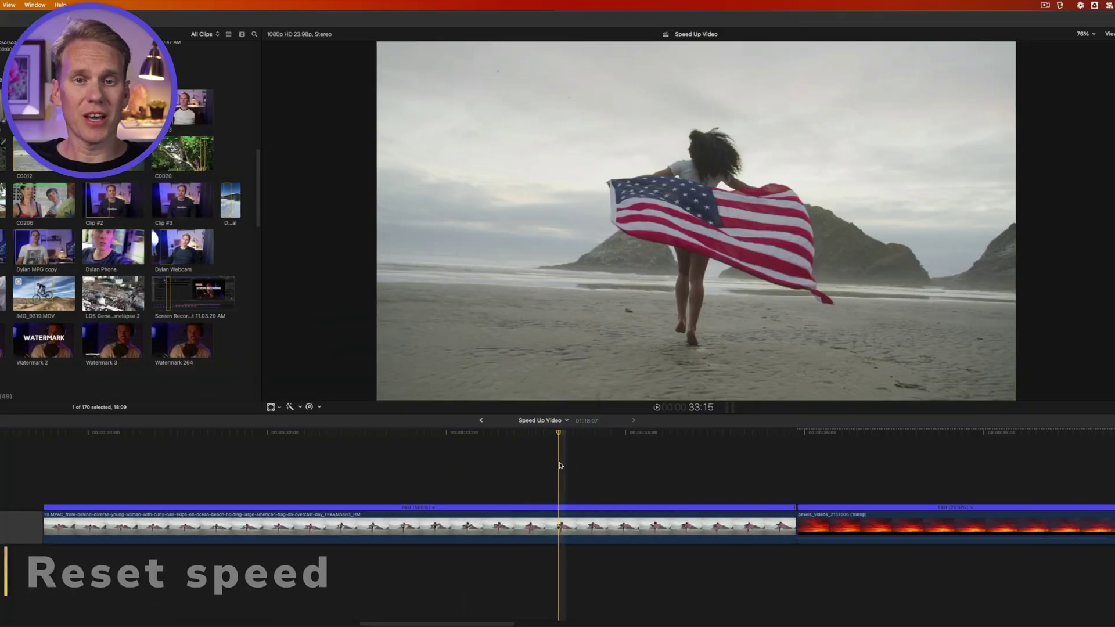
Step: Reset the Fast (500%) first clip to Normal (100%) and set the sunset clip's custom speed to 100%
{"action": "left_click", "coordinate": [560, 525]}
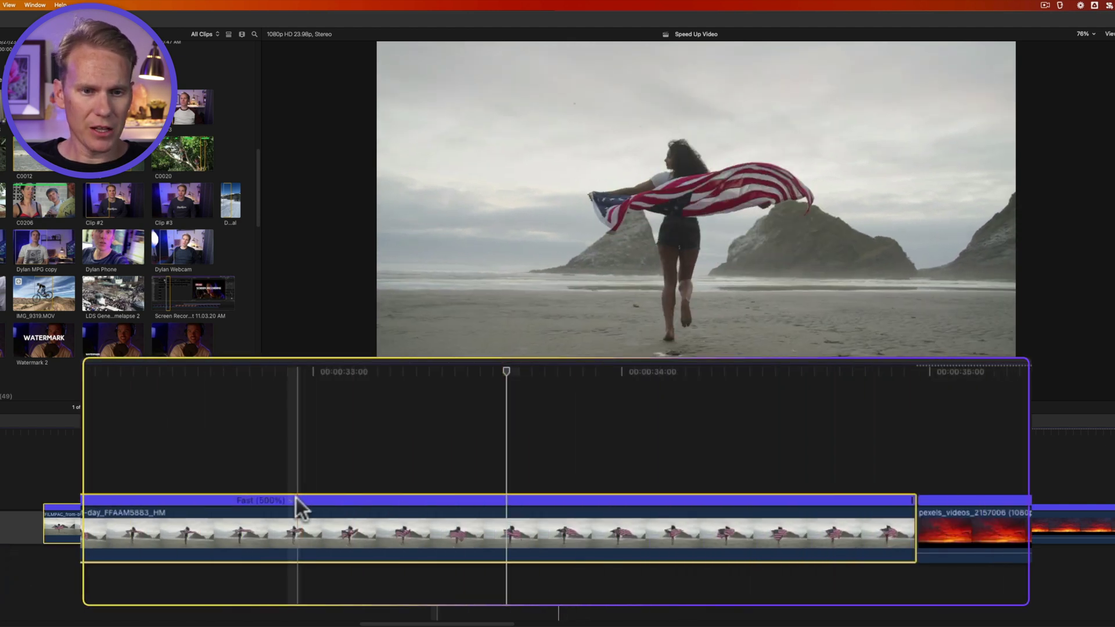
{"action": "left_click", "coordinate": [434, 507]}
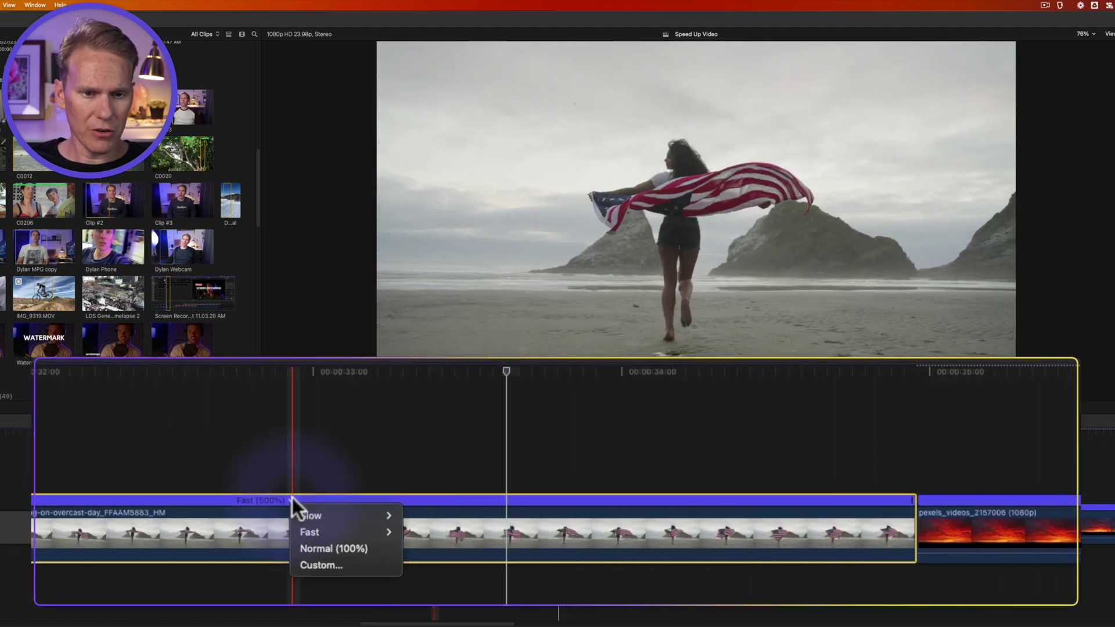
{"action": "left_click", "coordinate": [349, 549]}
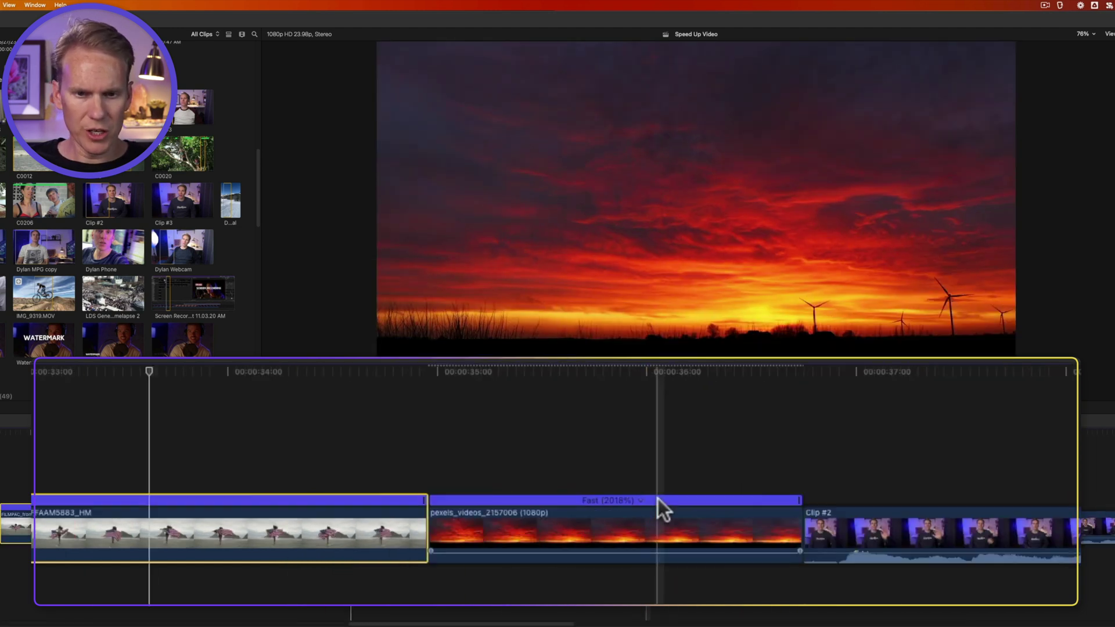
{"action": "double_click", "coordinate": [657, 497]}
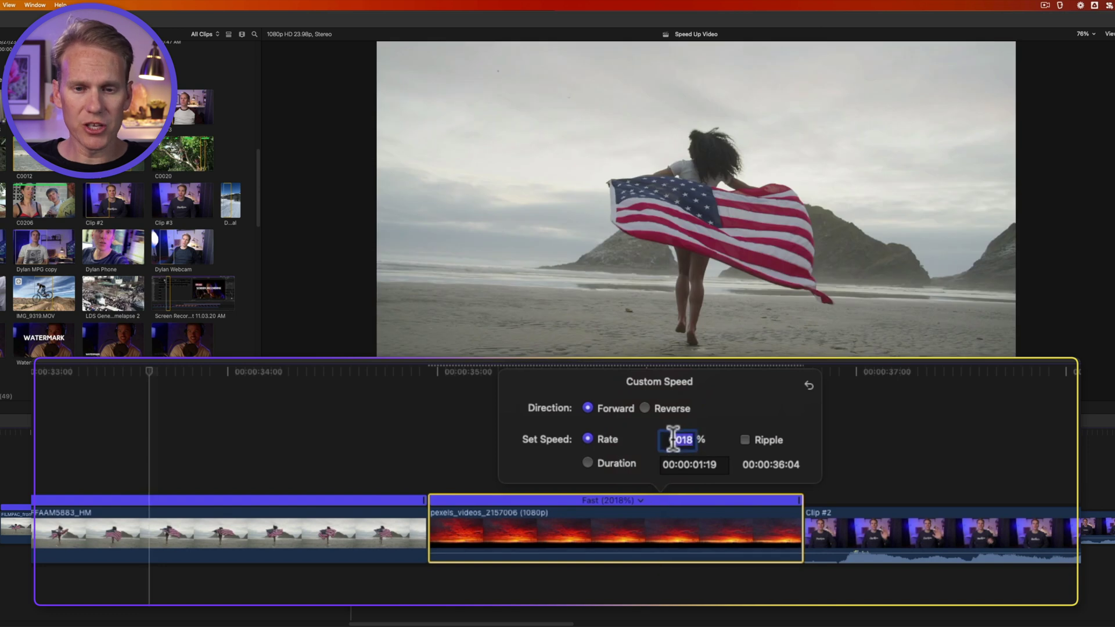
{"action": "type", "text": "100"}
{"action": "key", "text": "Return"}
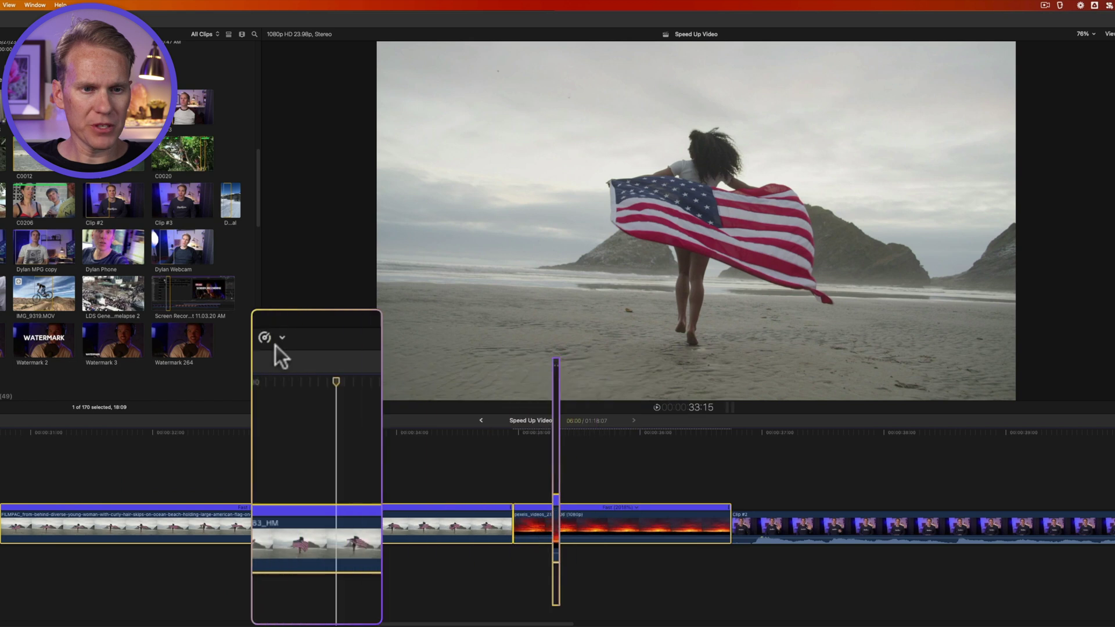
Step: Reset the selected clips to normal speed with Shift+N, then undo so the sunset clip returns to Fast (2018%)
{"action": "left_click", "coordinate": [282, 338]}
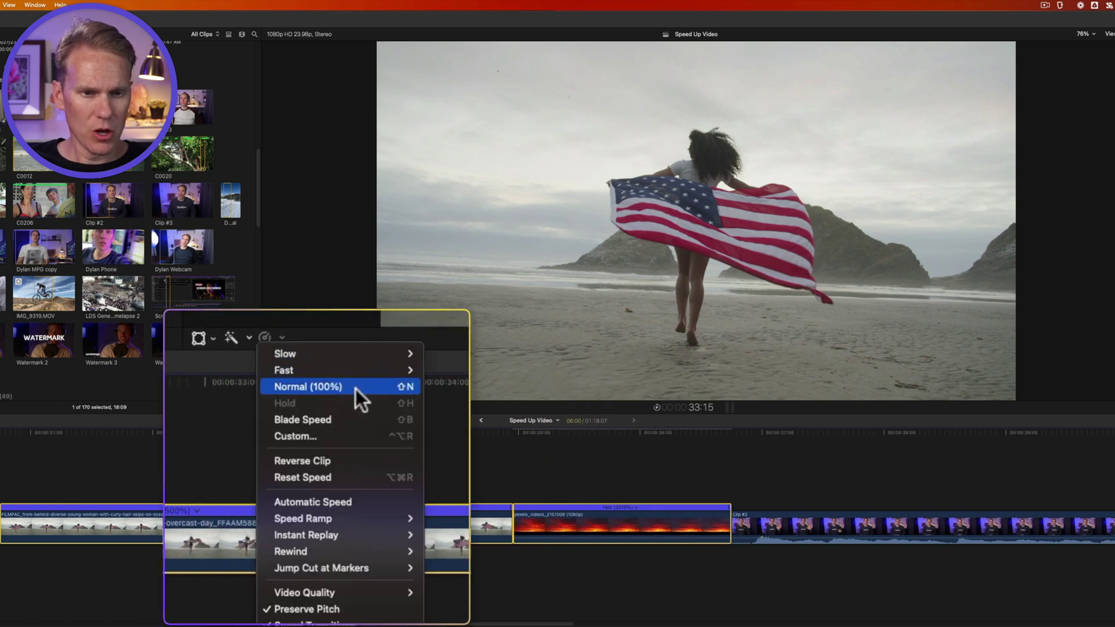
{"action": "key", "text": "shift+n"}
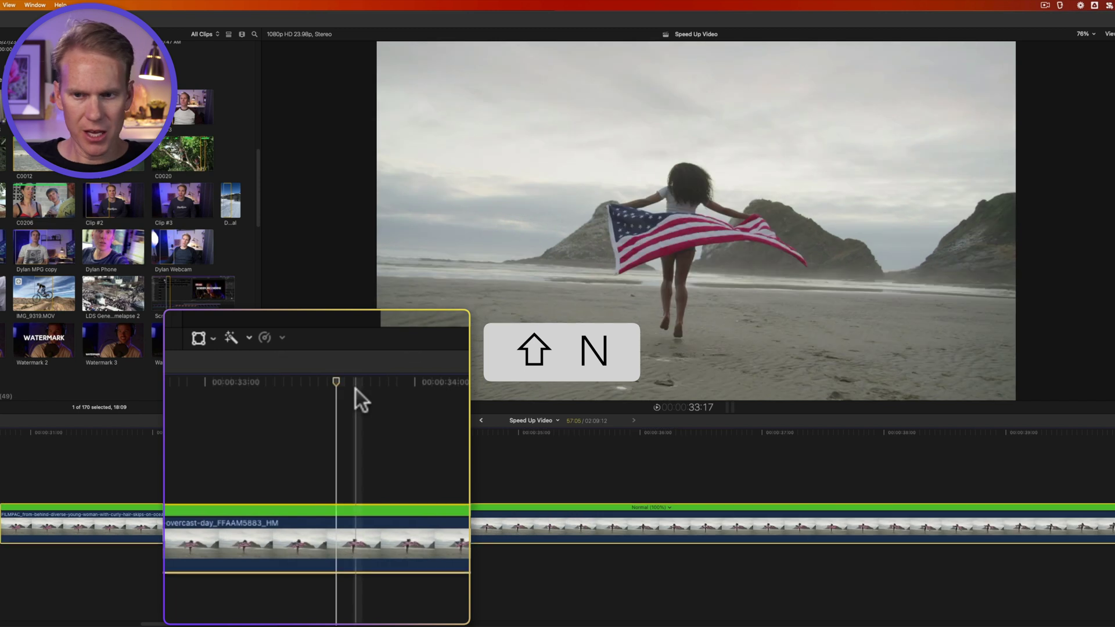
{"action": "key", "text": "super+z"}
{"action": "left_click", "coordinate": [279, 338]}
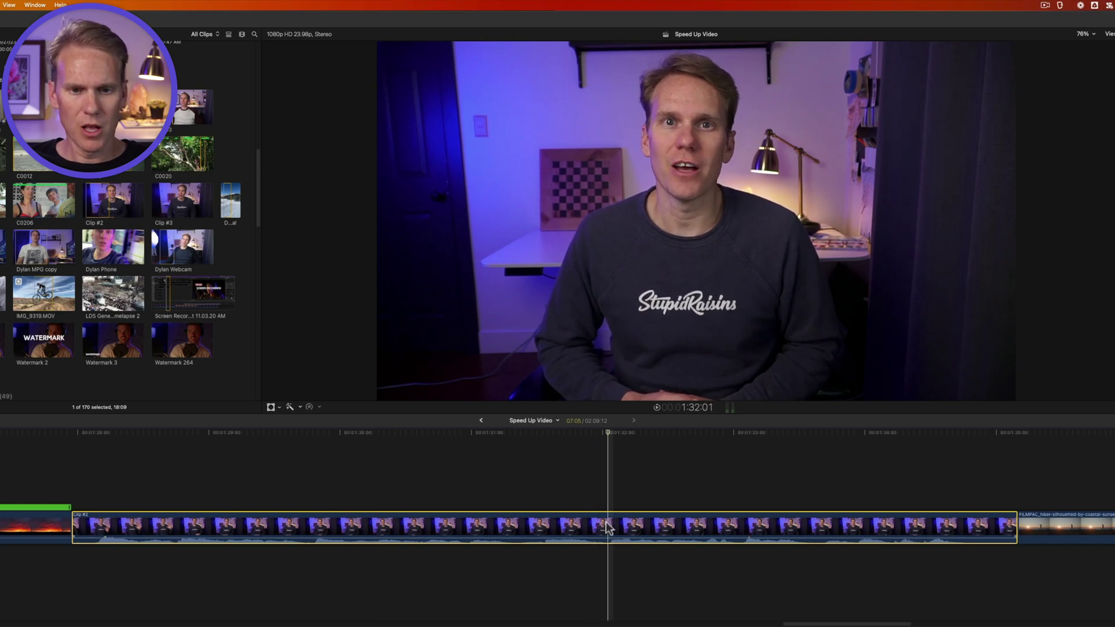
Step: Speed up Clip #2 by dragging its retime handle shorter, then play it back and turn off skimming
{"action": "key", "text": "super+r"}
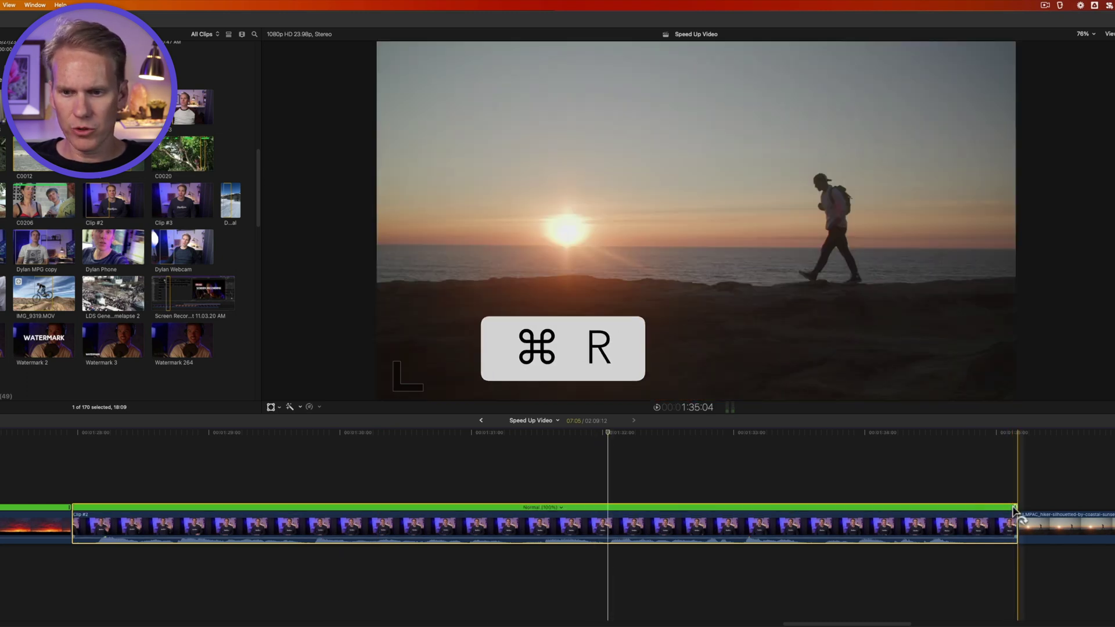
{"action": "left_click_drag", "start_coordinate": [1015, 510], "coordinate": [395, 510]}
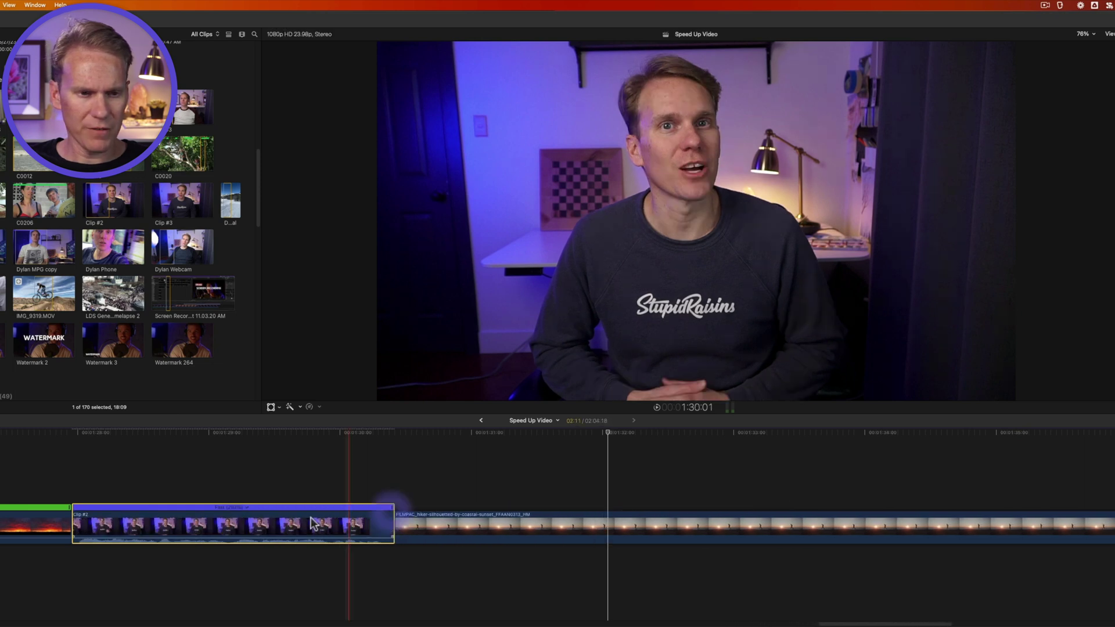
{"action": "key", "text": "space"}
{"action": "key", "text": "super+equal"}
{"action": "key", "text": "super+equal"}
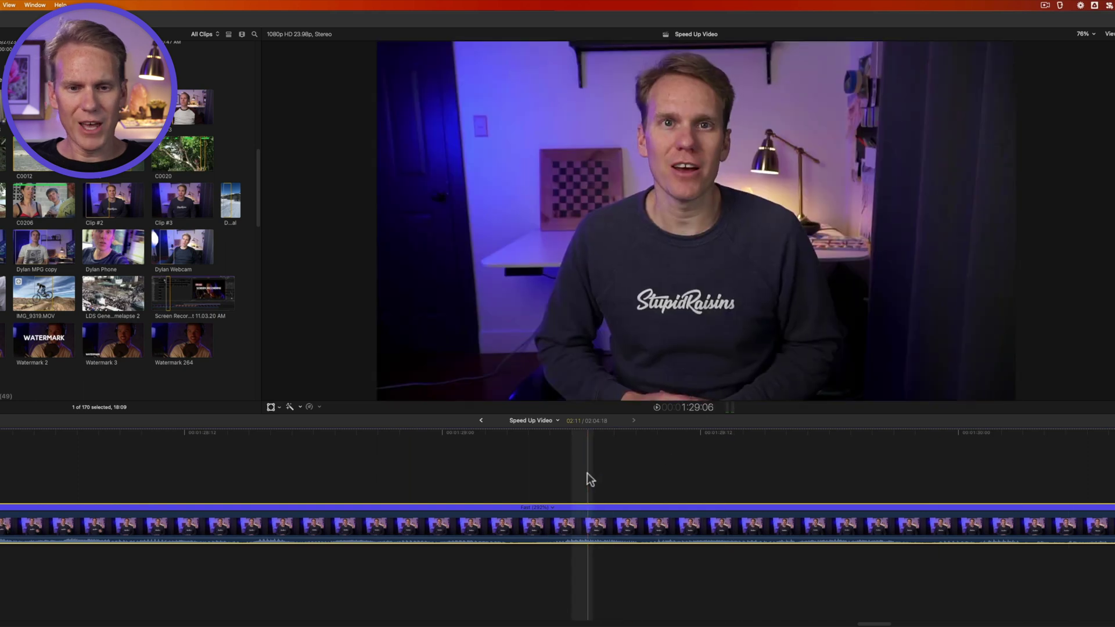
{"action": "left_click", "coordinate": [586, 473]}
{"action": "left_click", "coordinate": [582, 532]}
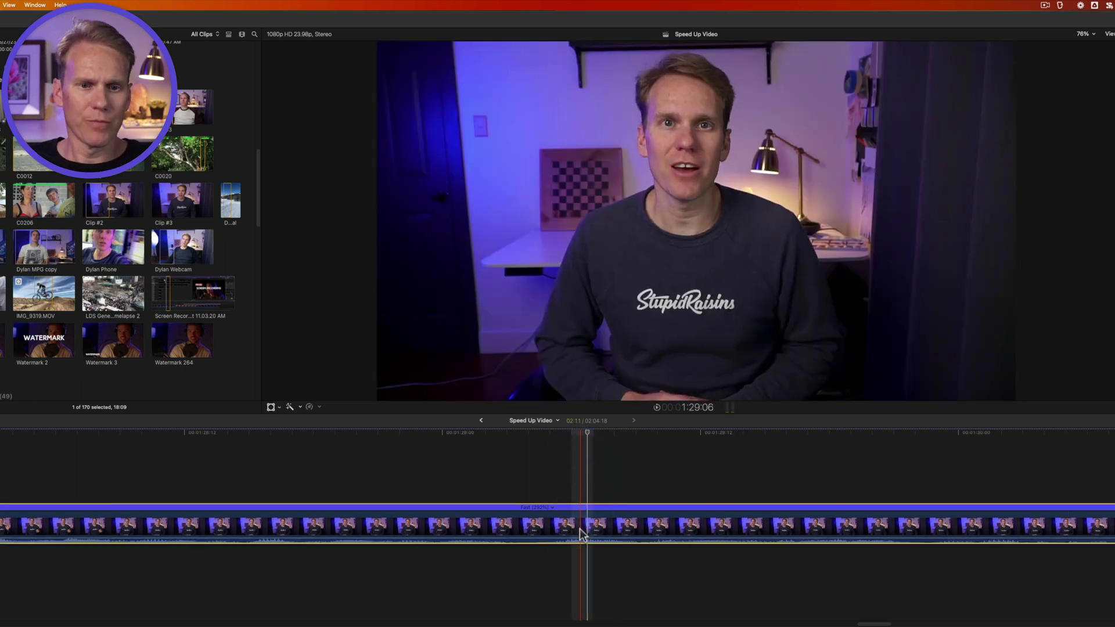
{"action": "key", "text": "s"}
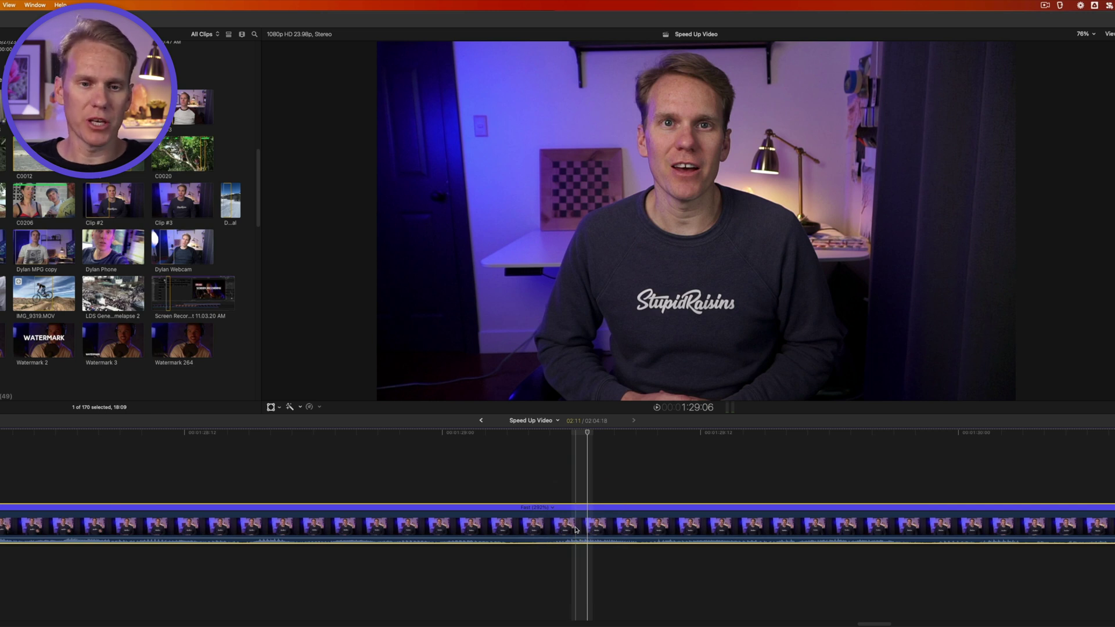
Step: Turn off Preserve Pitch for Clip #2, play it to hear the pitch shift, then re-enable Preserve Pitch
{"action": "left_click", "coordinate": [319, 407]}
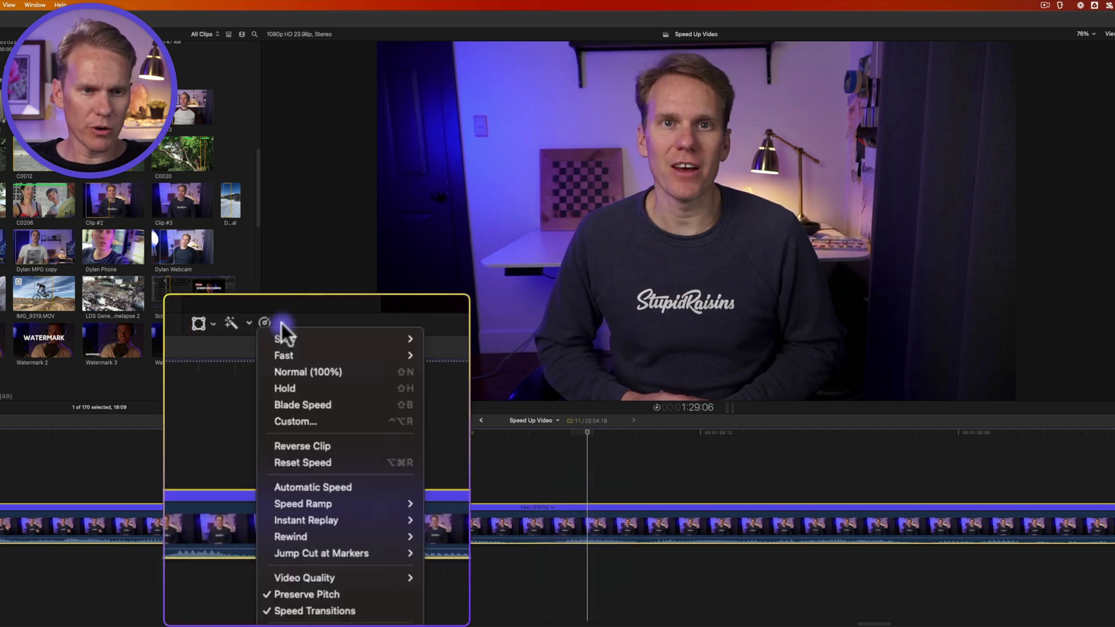
{"action": "left_click", "coordinate": [360, 596]}
{"action": "key", "text": "space"}
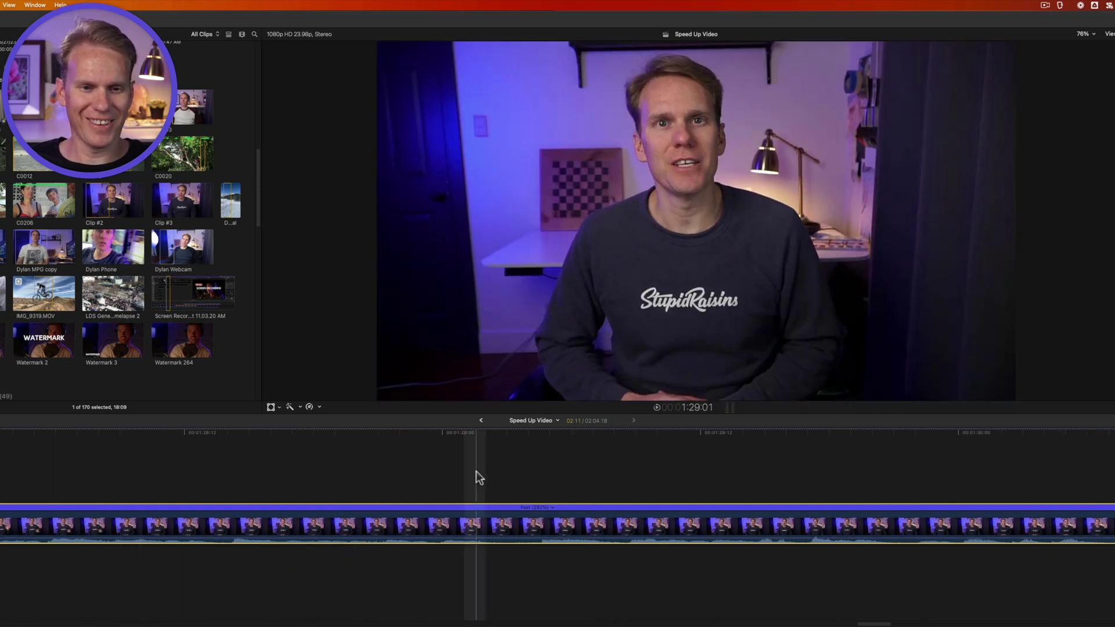
{"action": "left_click", "coordinate": [592, 517]}
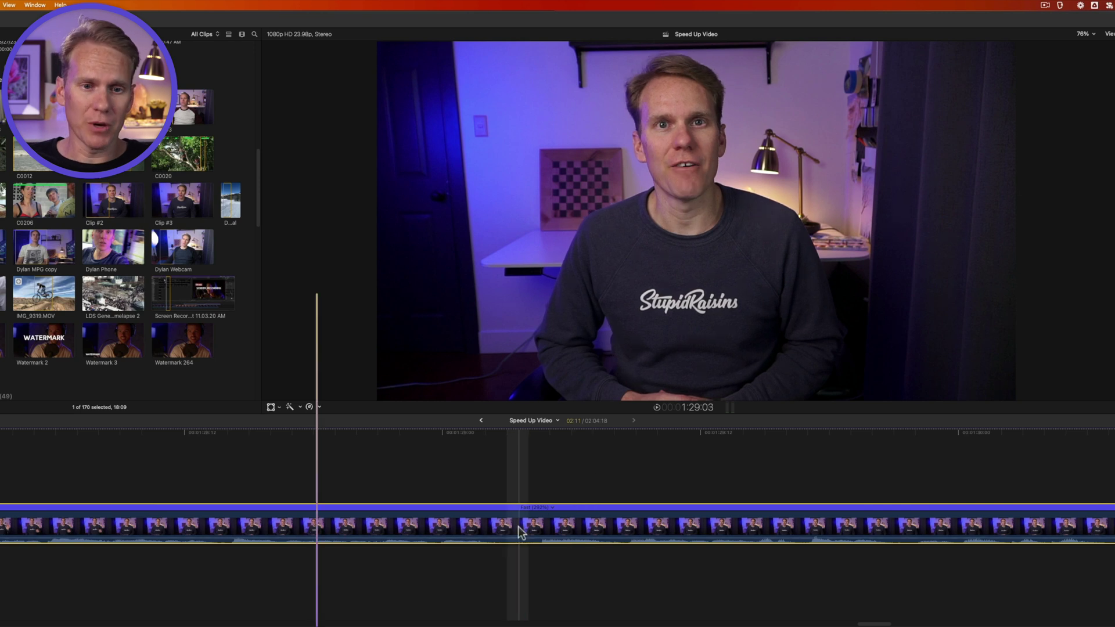
{"action": "left_click", "coordinate": [320, 407]}
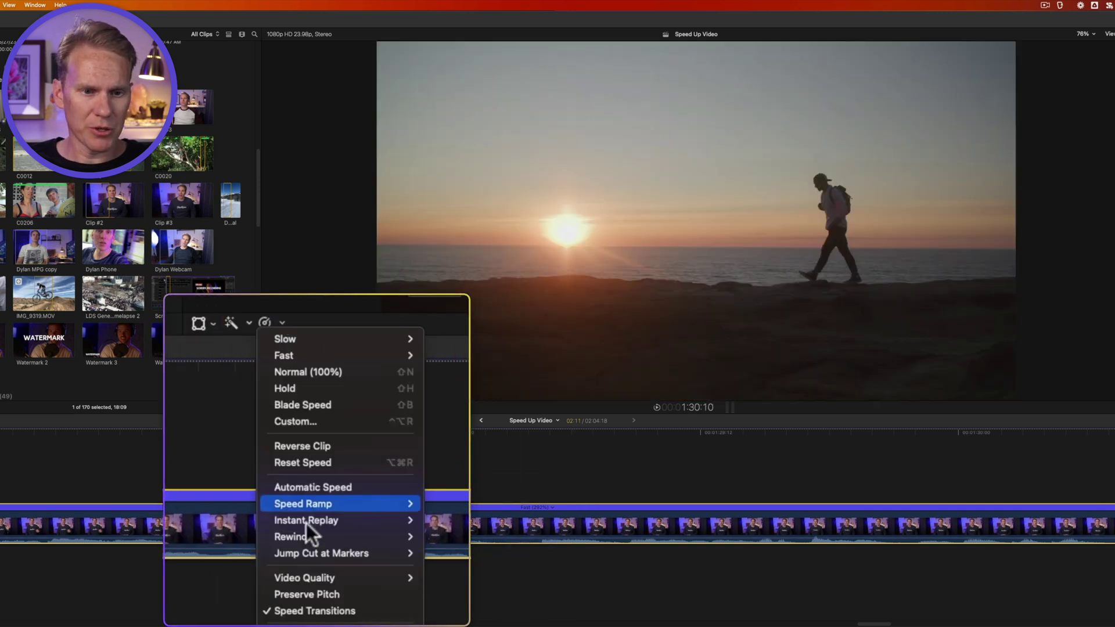
{"action": "left_click", "coordinate": [350, 596]}
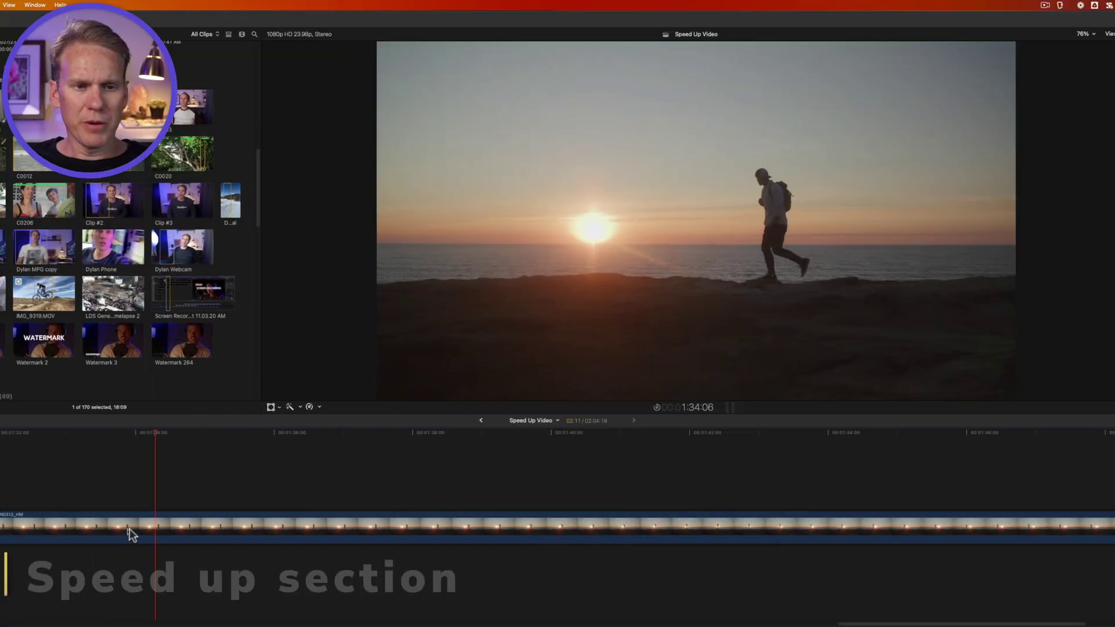
Step: Split the sunset hiker clip's speed with Shift+B at the section's start and end
{"action": "key", "text": "space"}
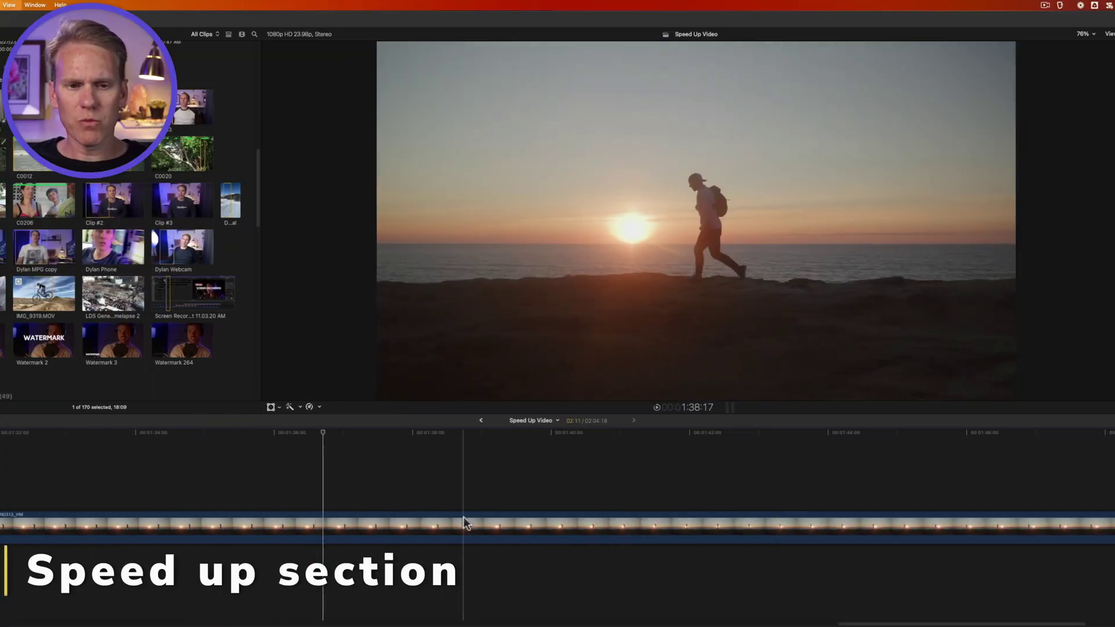
{"action": "left_click", "coordinate": [604, 522]}
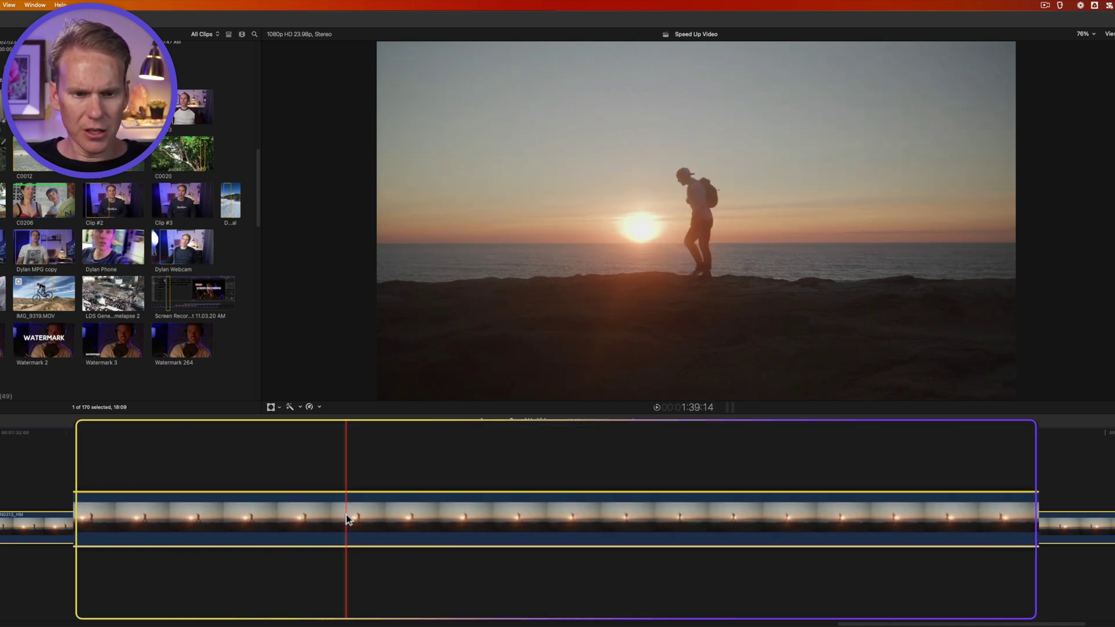
{"action": "key", "text": "super+r"}
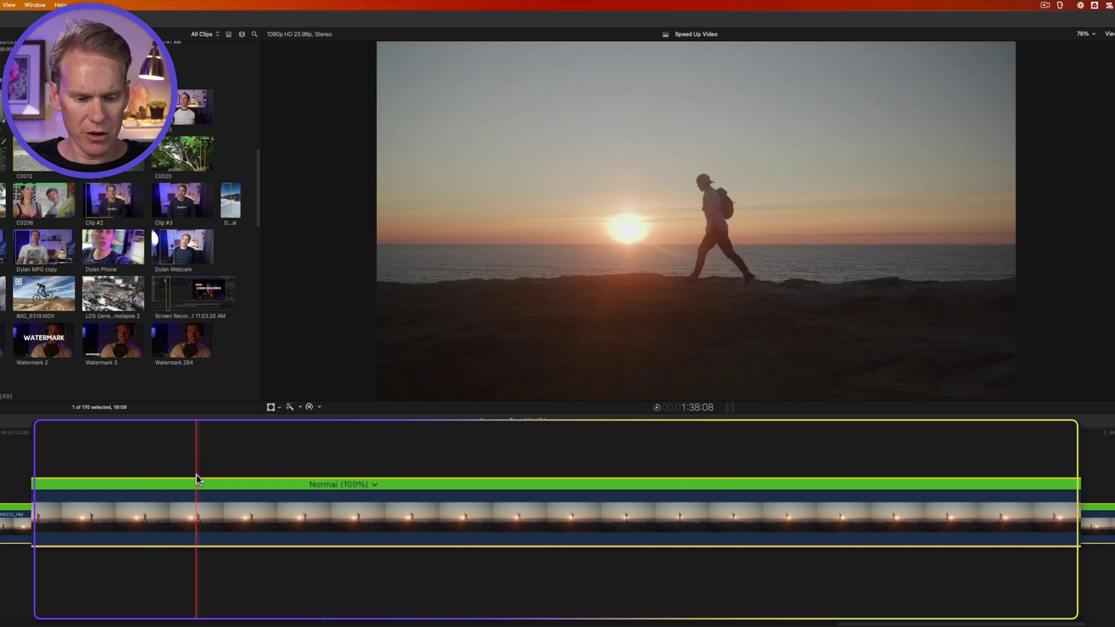
{"action": "key", "text": "shift+b"}
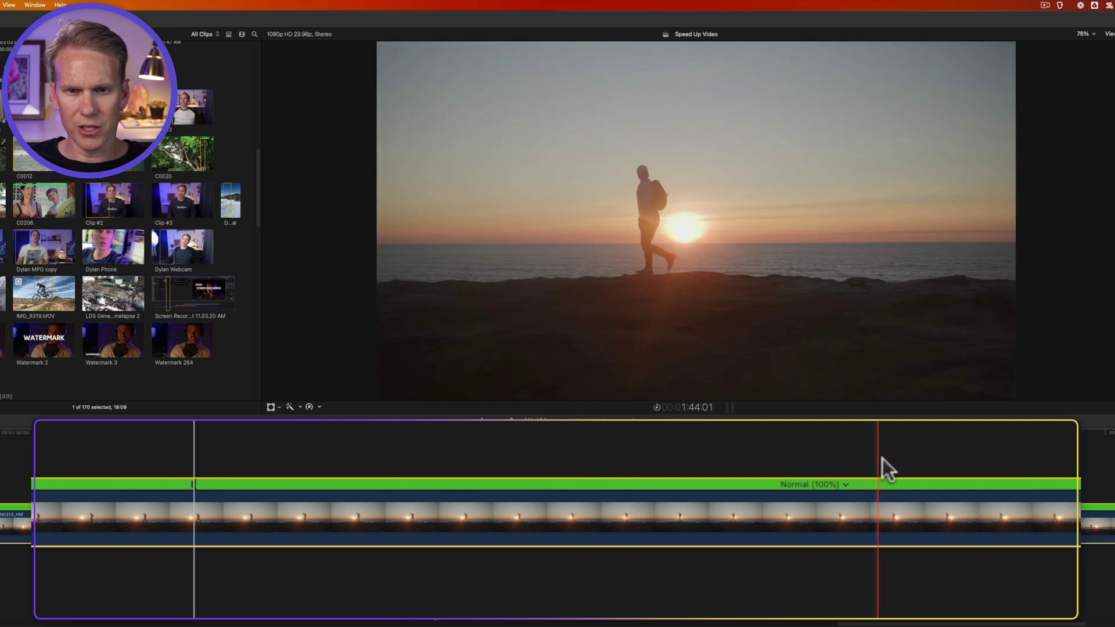
{"action": "left_click", "coordinate": [975, 467]}
{"action": "key", "text": "shift+b"}
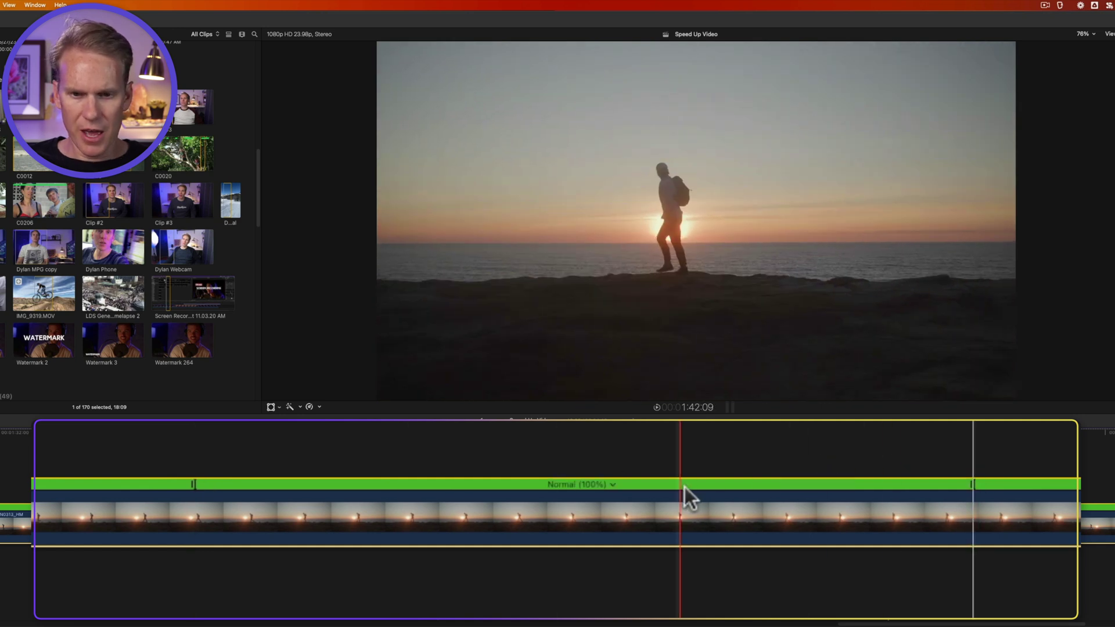
Step: Set the middle speed section to Fast 8x, undoing an earlier manual drag
{"action": "left_click", "coordinate": [103, 480]}
{"action": "left_click", "coordinate": [201, 504]}
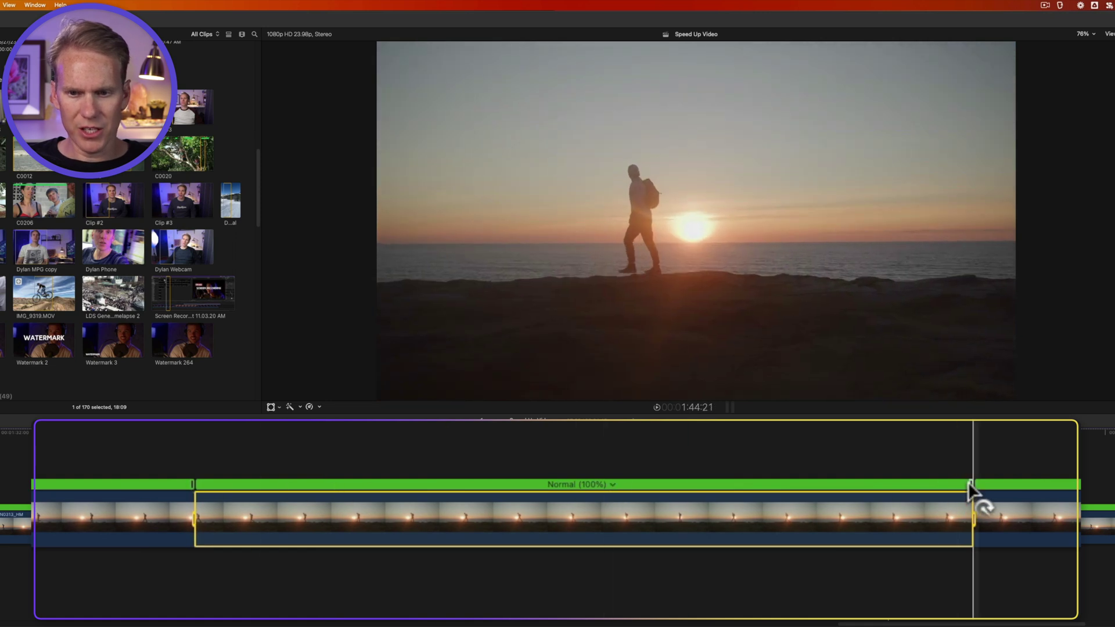
{"action": "left_click_drag", "start_coordinate": [968, 482], "coordinate": [658, 486]}
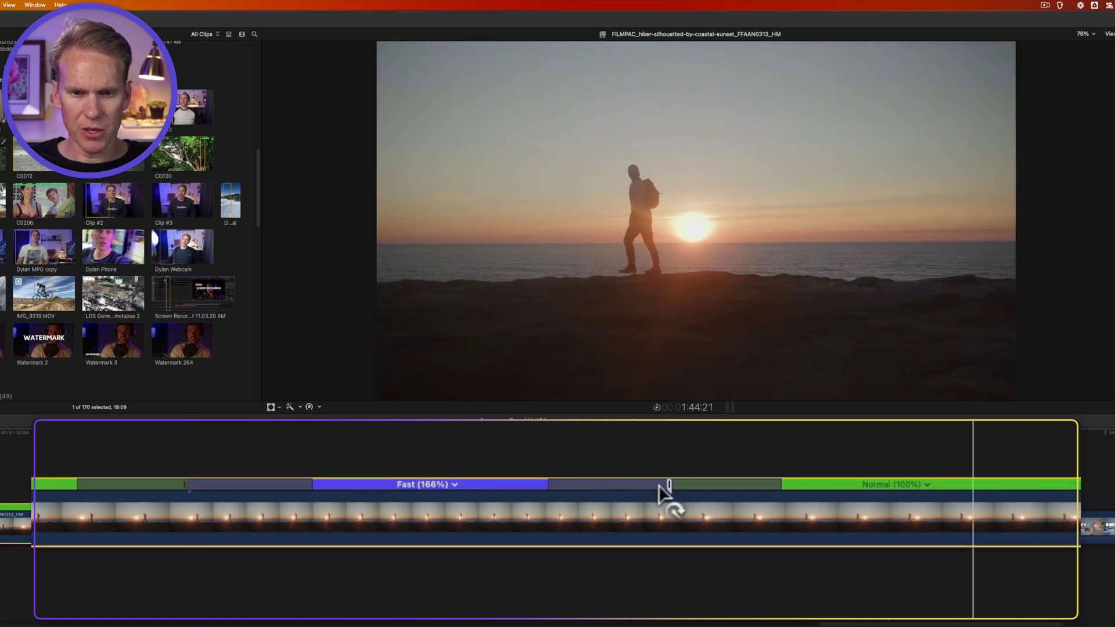
{"action": "key", "text": "super+z"}
{"action": "left_click", "coordinate": [612, 481]}
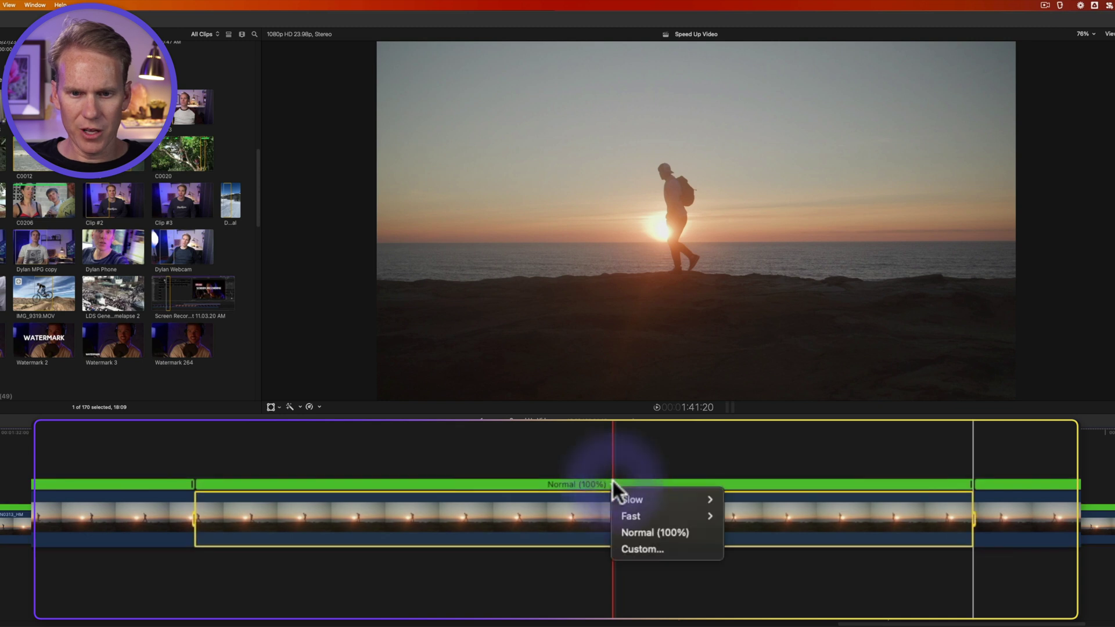
{"action": "mouse_move", "coordinate": [681, 516]}
{"action": "left_click", "coordinate": [744, 546]}
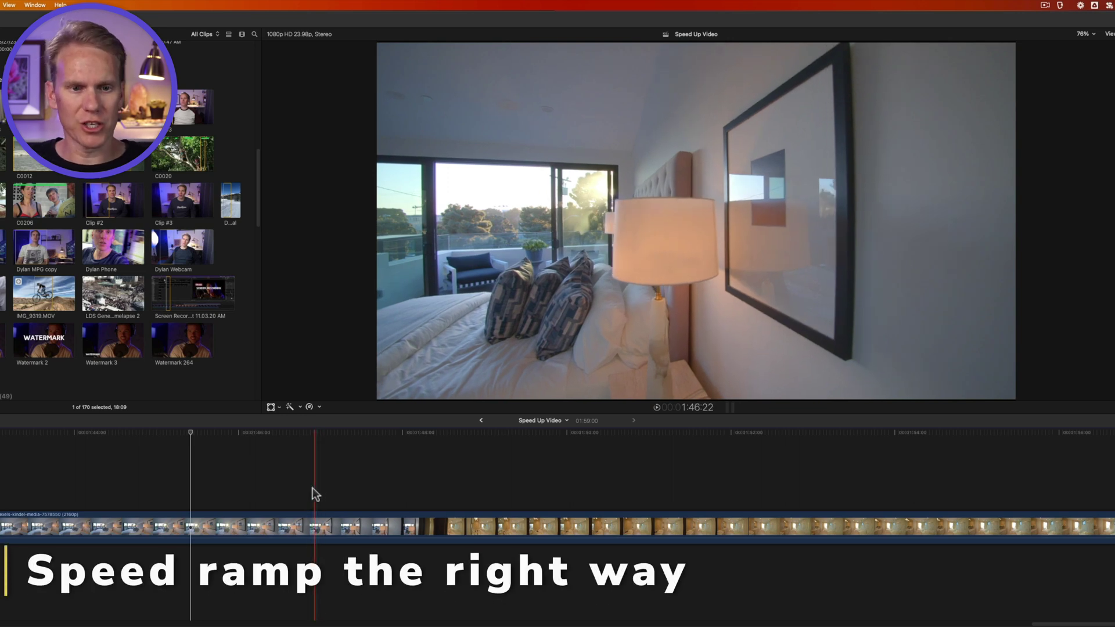
{"action": "key", "text": "space"}
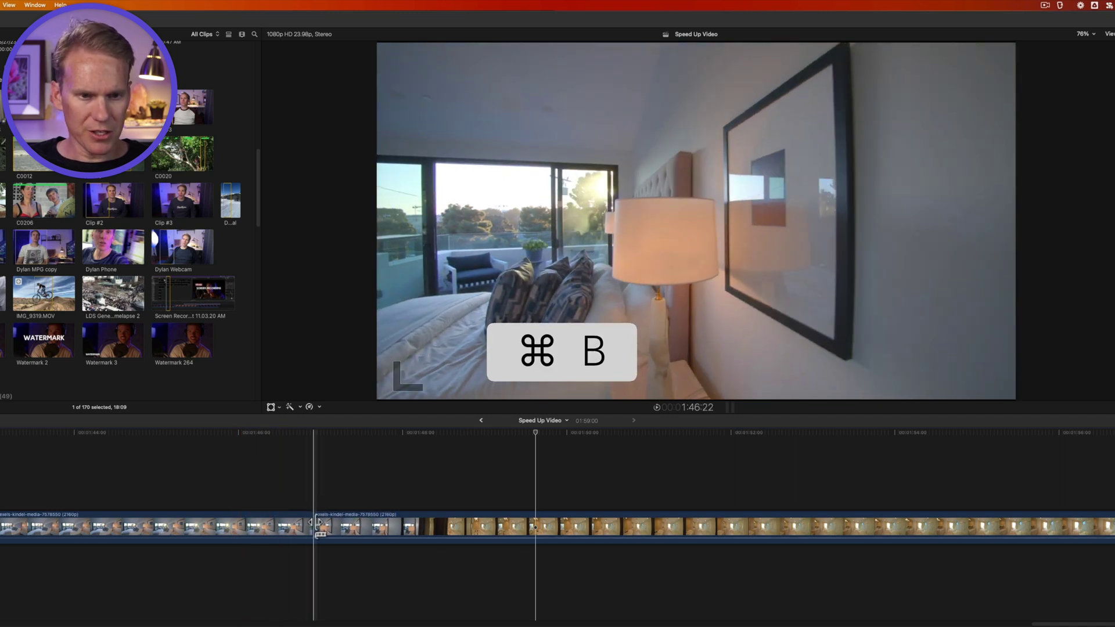
{"action": "left_click", "coordinate": [325, 525]}
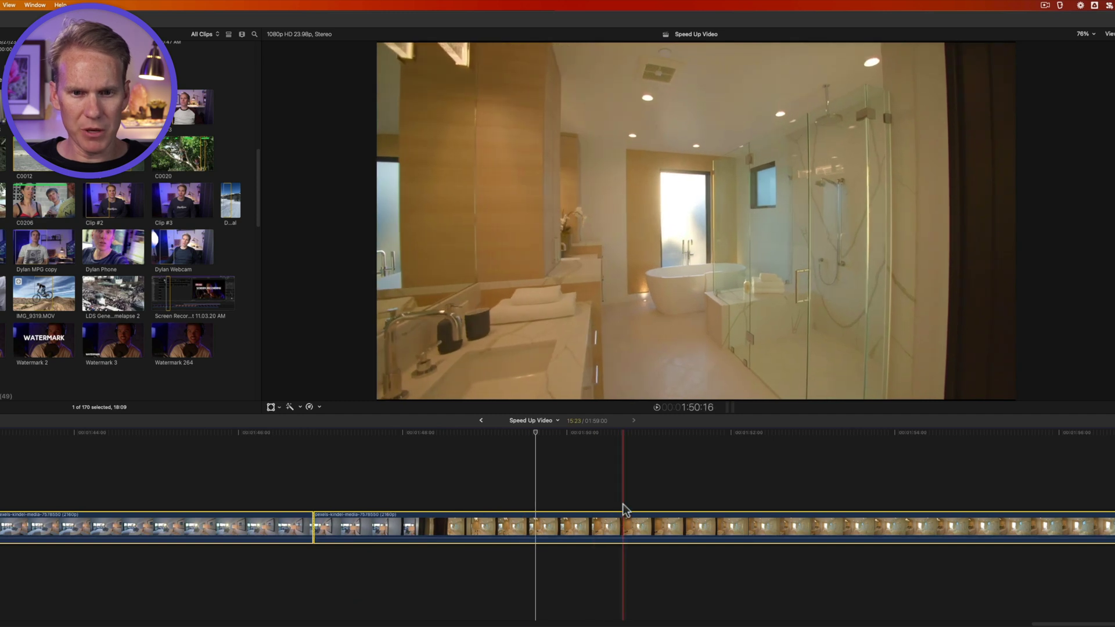
{"action": "key", "text": "super+b"}
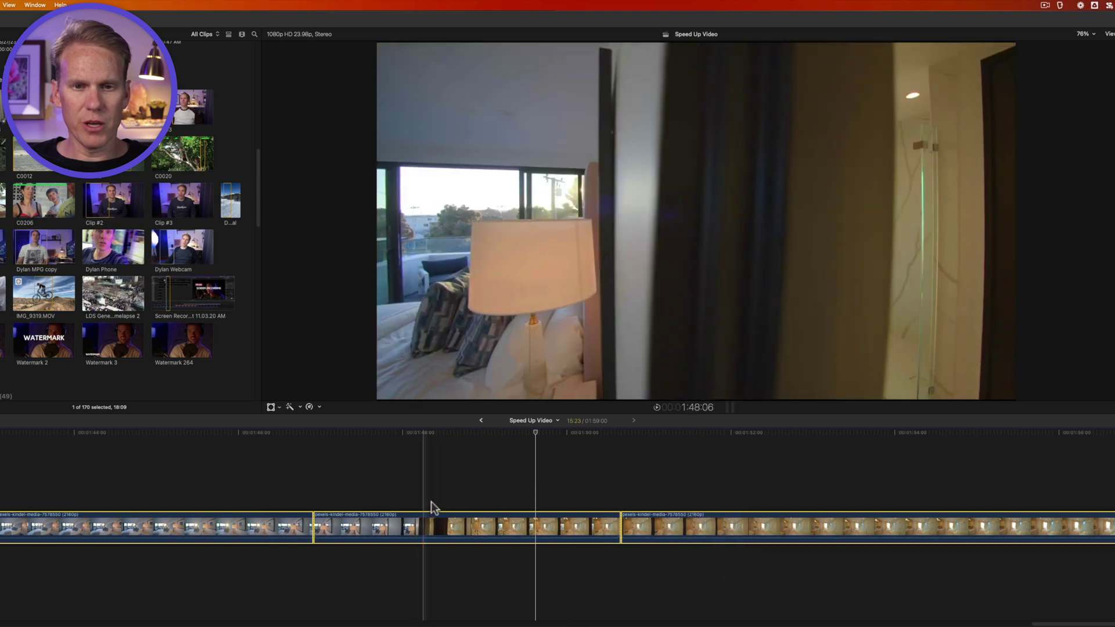
{"action": "left_click", "coordinate": [466, 465]}
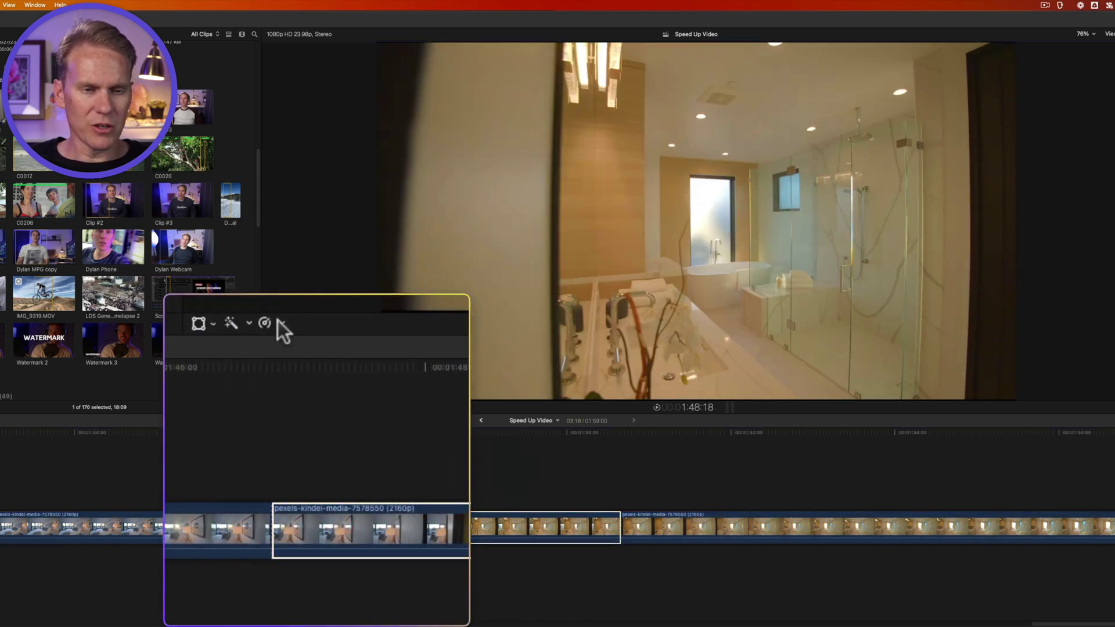
{"action": "left_click", "coordinate": [278, 322]}
{"action": "mouse_move", "coordinate": [315, 355]}
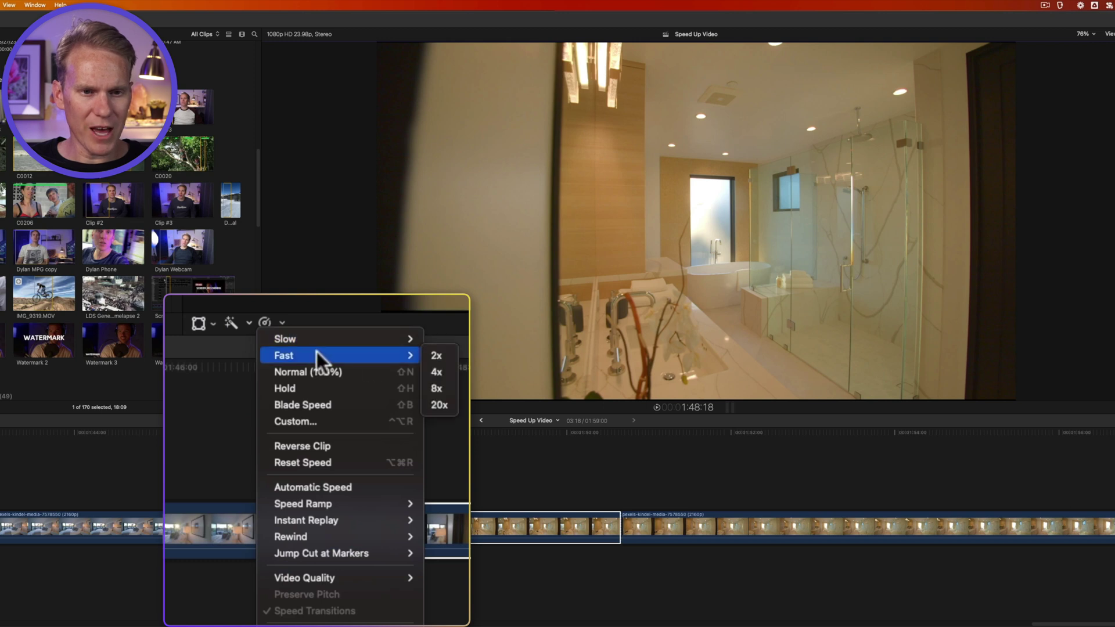
{"action": "left_click", "coordinate": [436, 388]}
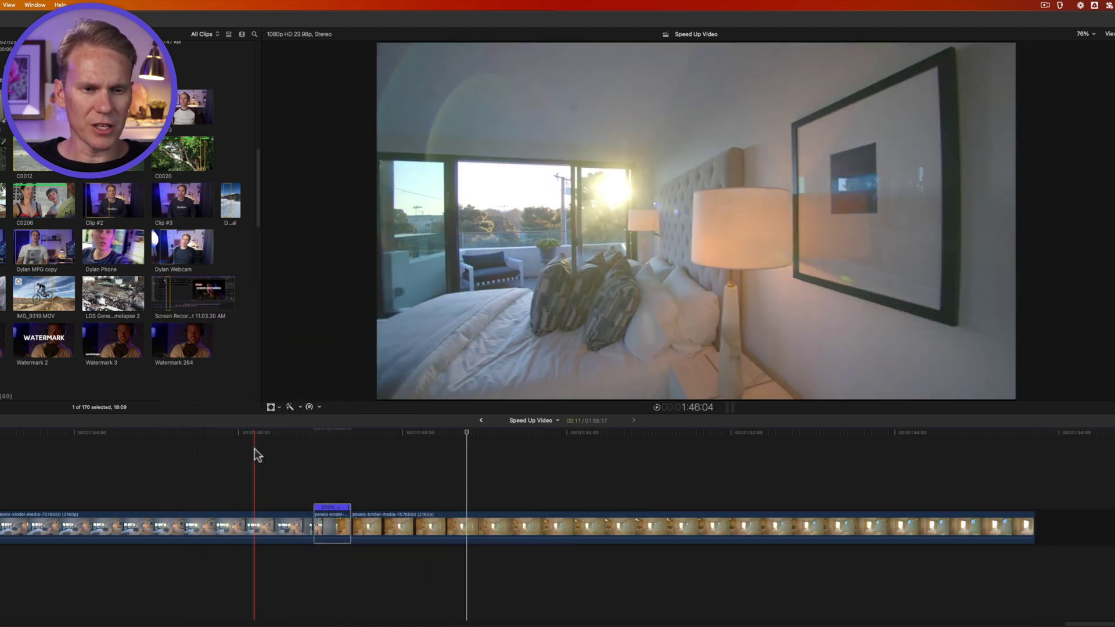
{"action": "key", "text": "space"}
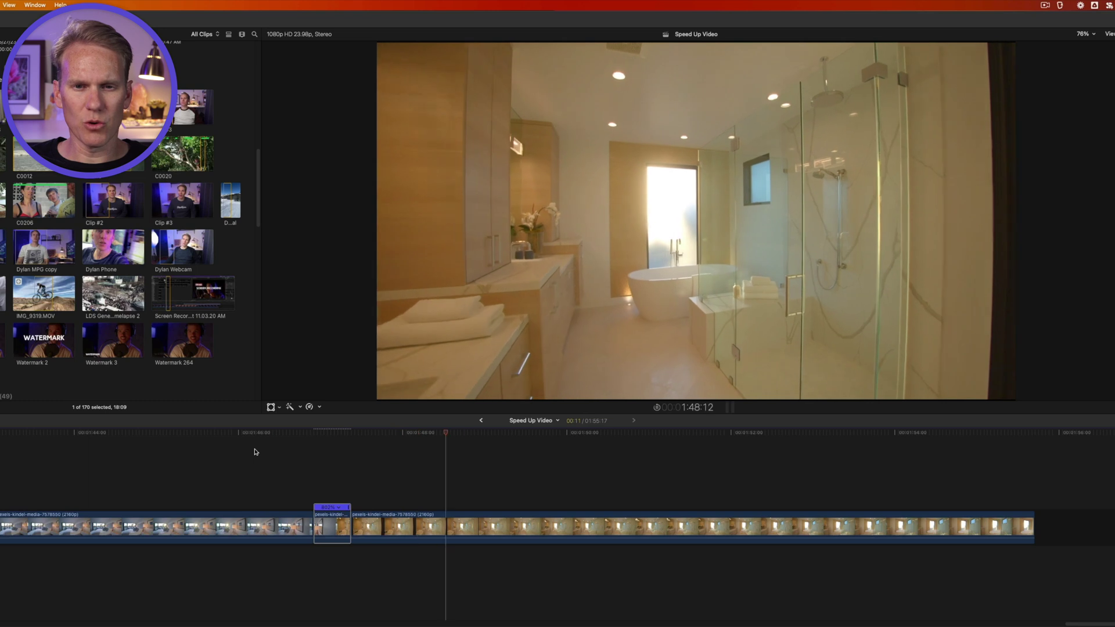
{"action": "key", "text": "space"}
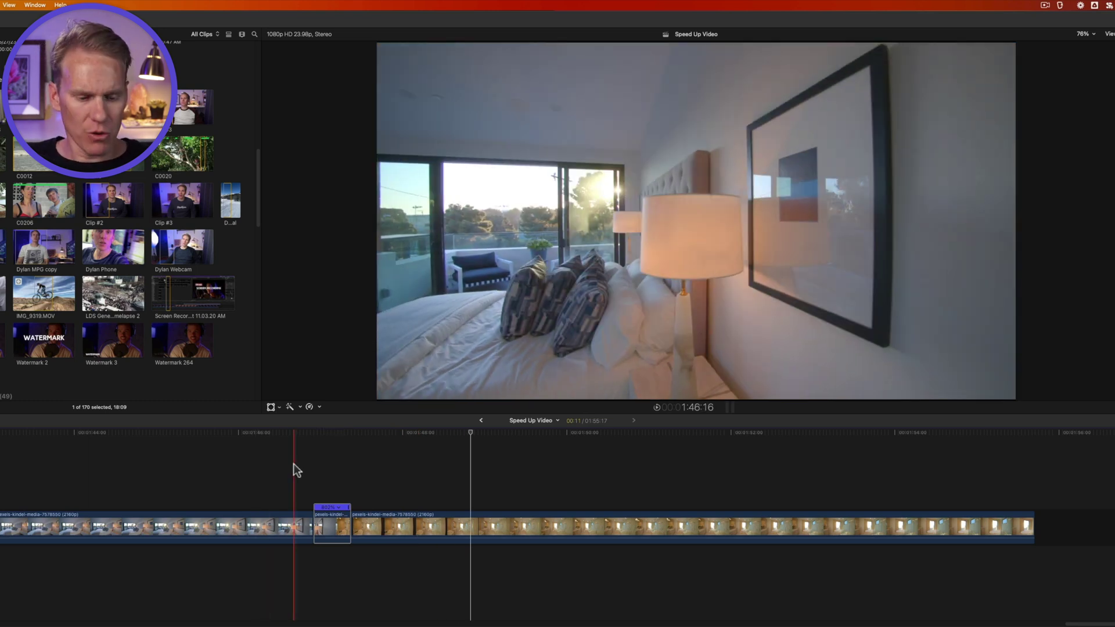
{"action": "key", "text": "shift+n"}
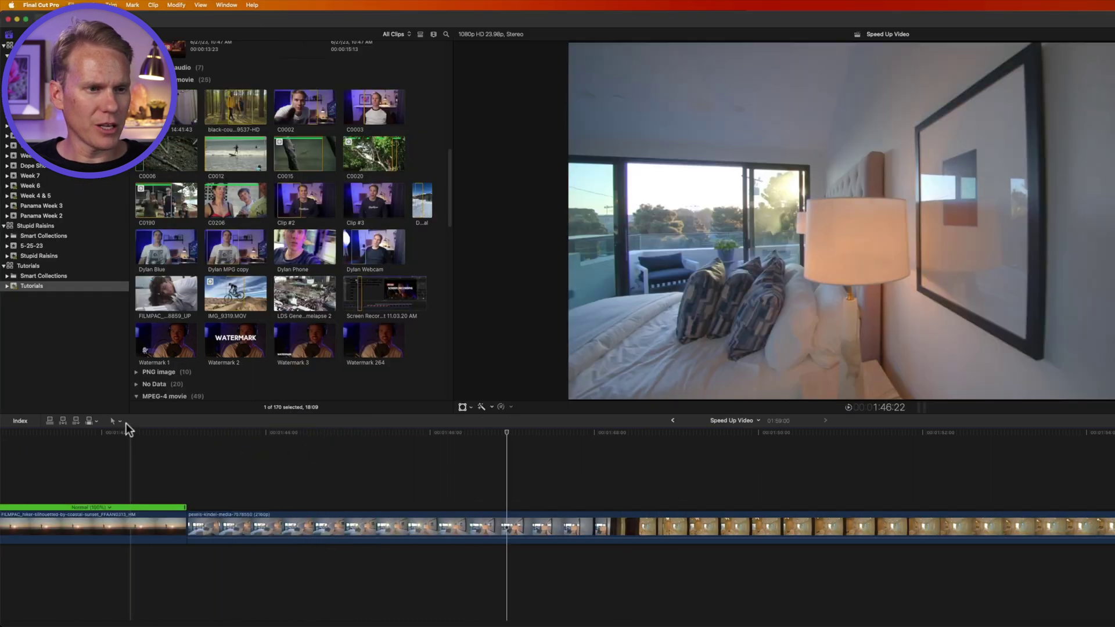
Step: Range-select the bedroom-to-bathroom stretch of the house-tour clip and retime it to Fast 4x
{"action": "left_click", "coordinate": [120, 421]}
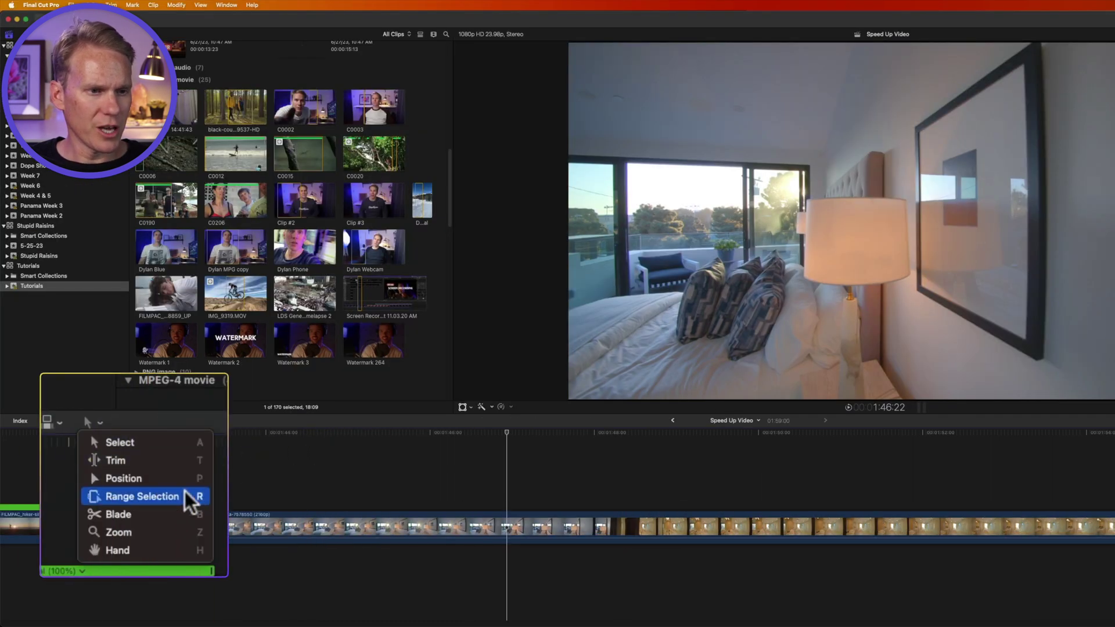
{"action": "left_click", "coordinate": [511, 469]}
{"action": "key", "text": "r"}
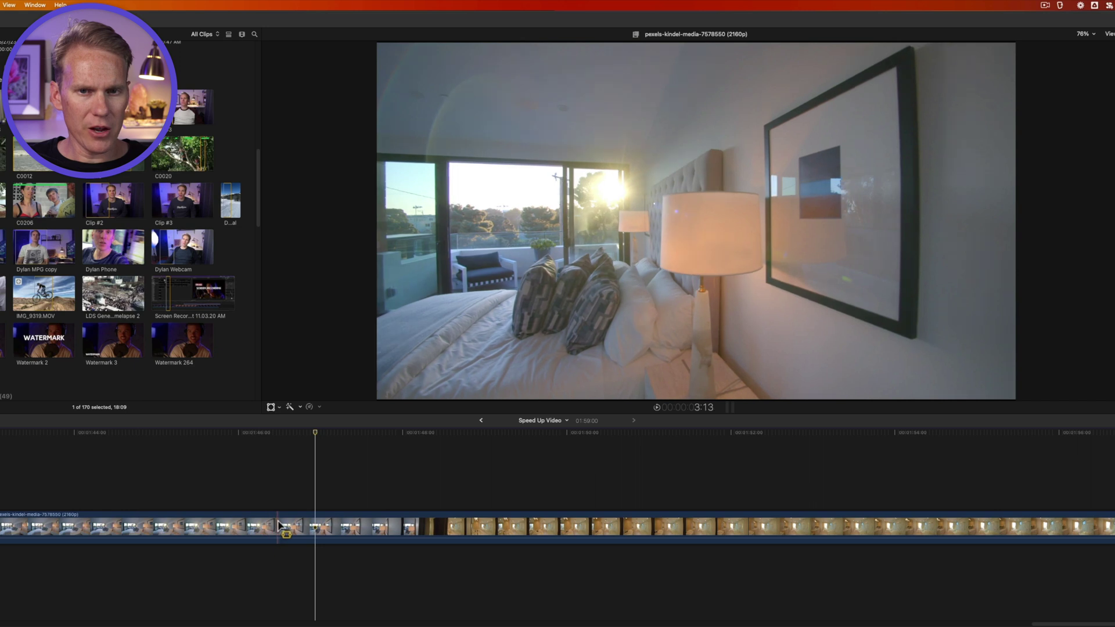
{"action": "left_click_drag", "start_coordinate": [383, 526], "coordinate": [675, 525]}
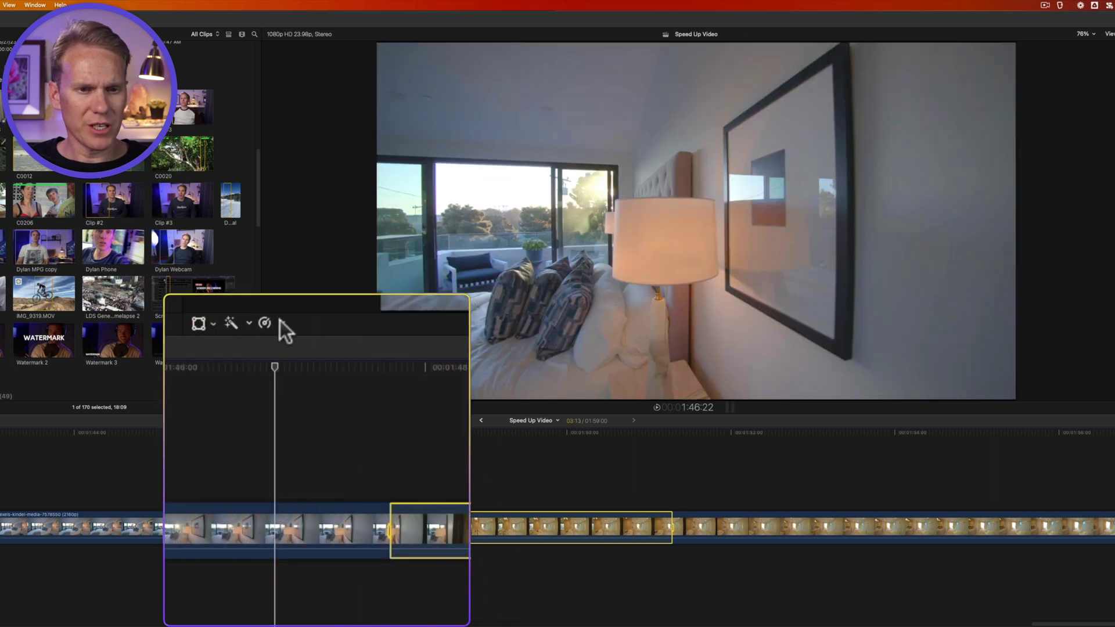
{"action": "left_click", "coordinate": [318, 407]}
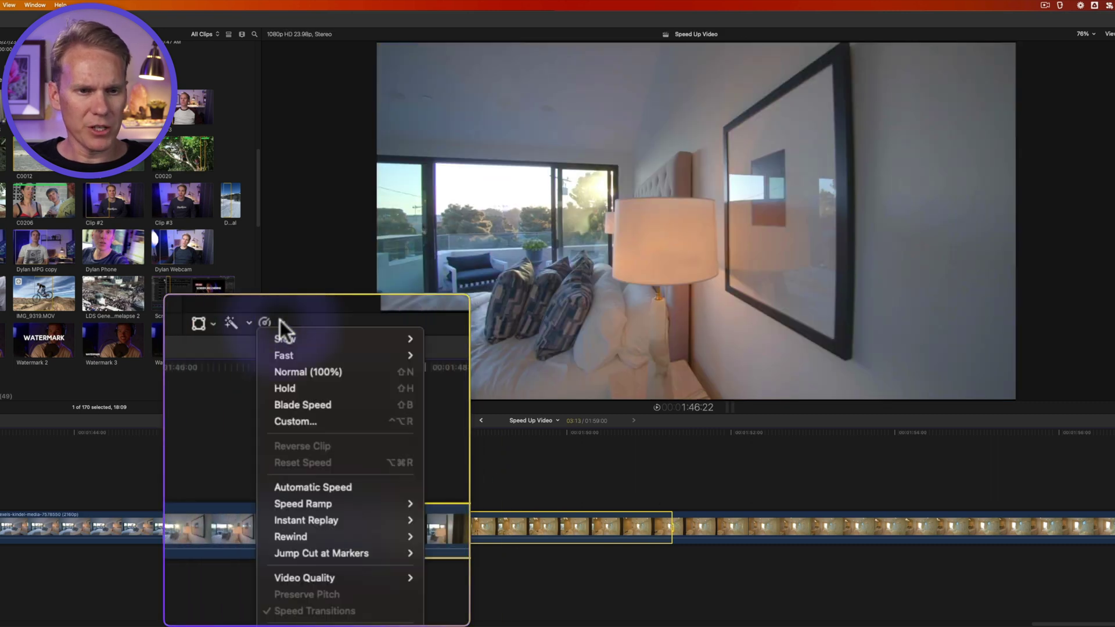
{"action": "mouse_move", "coordinate": [317, 356]}
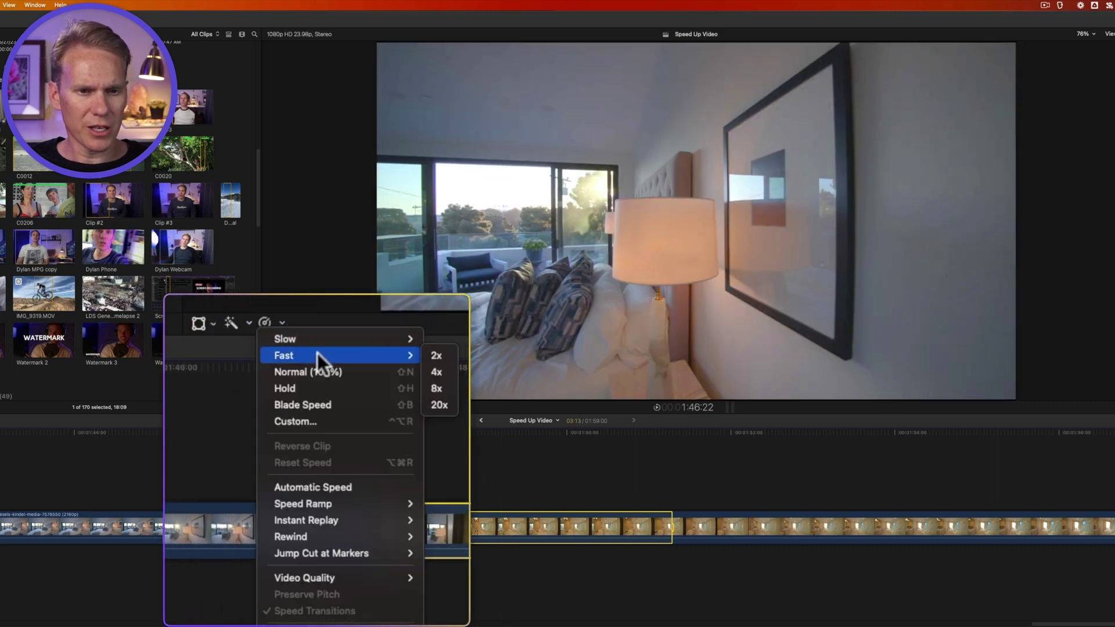
{"action": "left_click", "coordinate": [449, 370]}
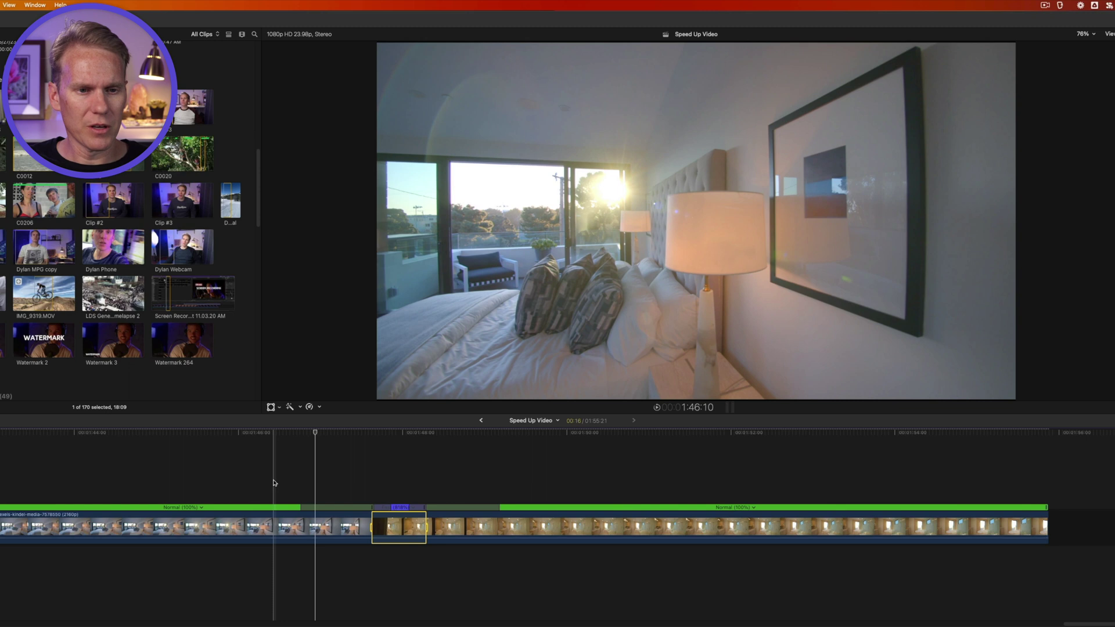
Step: Drag the speed transition's source frame earlier so the fast section begins sooner, giving Fast (843%)
{"action": "key", "text": "space"}
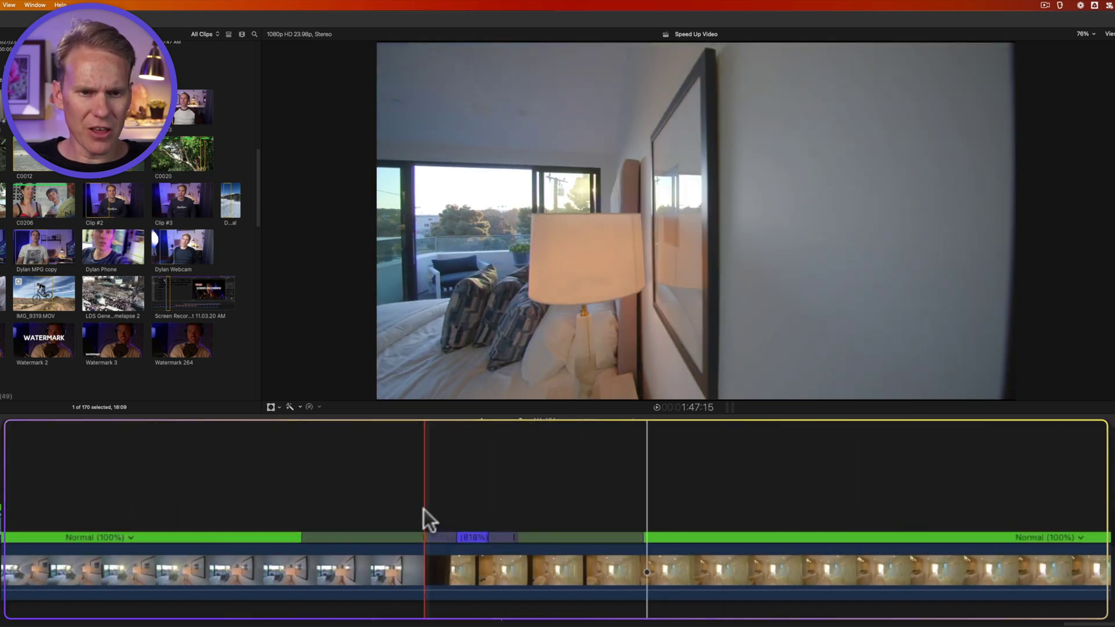
{"action": "double_click", "coordinate": [424, 539]}
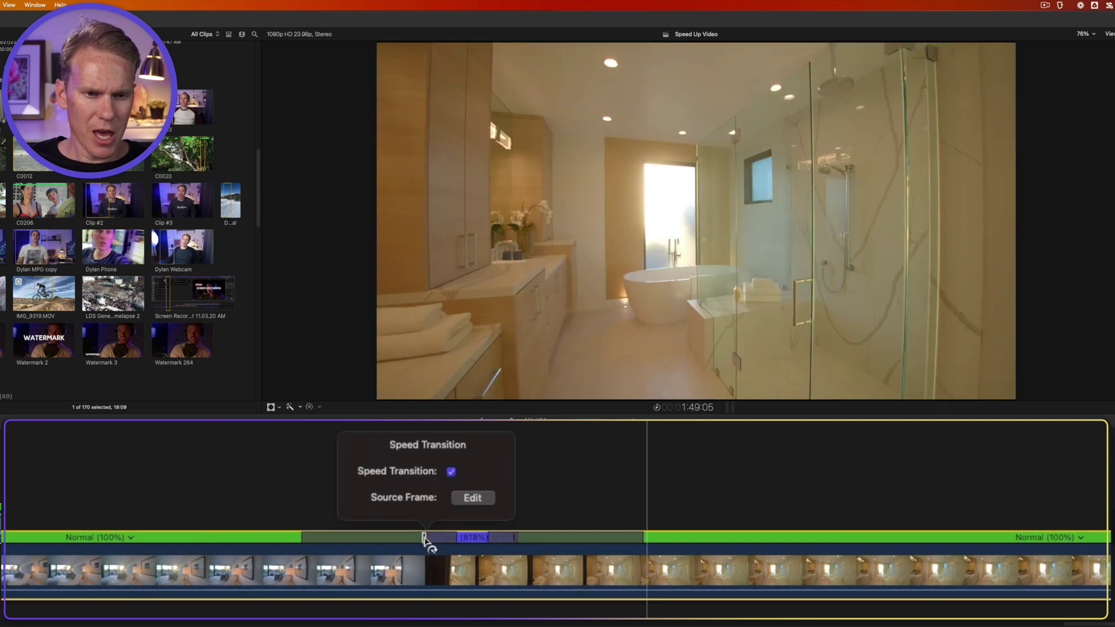
{"action": "left_click", "coordinate": [472, 499]}
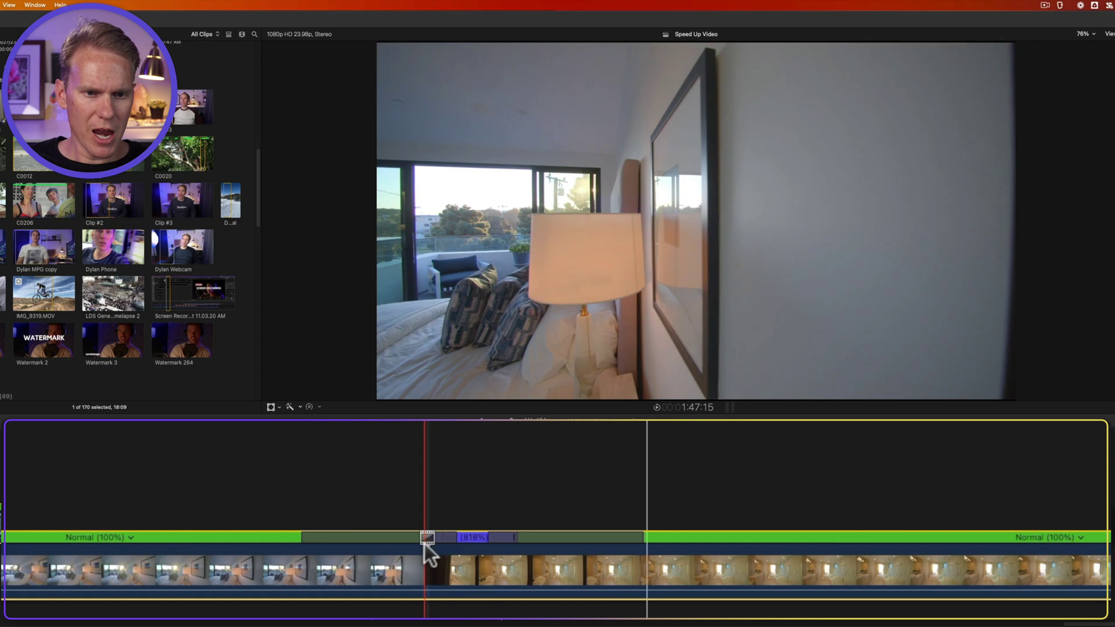
{"action": "left_click_drag", "start_coordinate": [427, 536], "coordinate": [215, 530]}
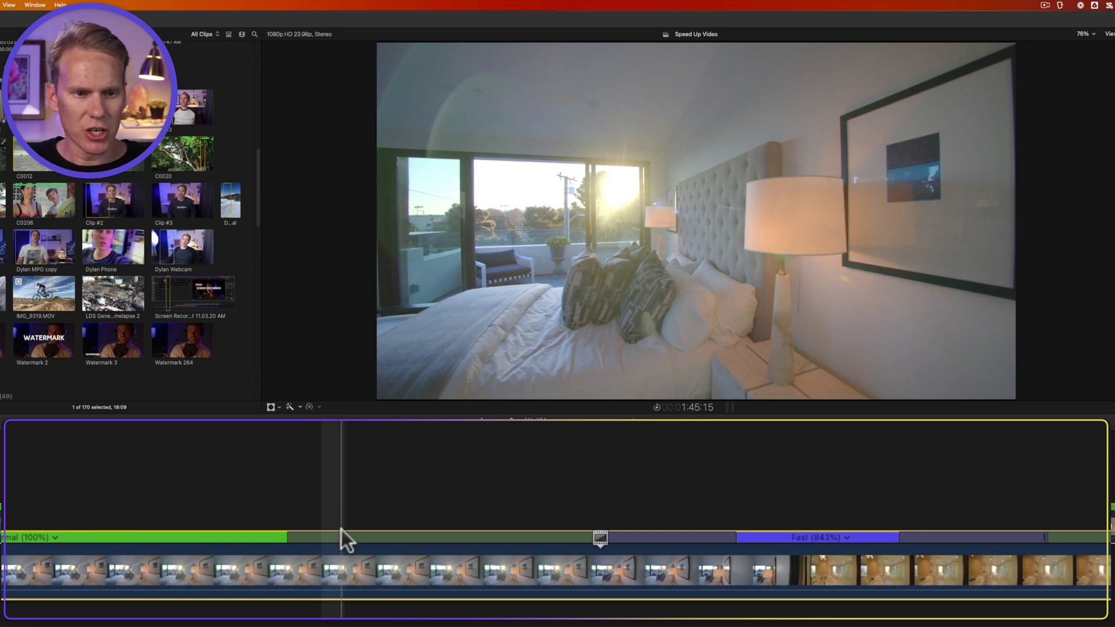
Step: Resize the speed transitions around the fast stretch so it eases more gradually back into Normal (100%)
{"action": "left_click_drag", "start_coordinate": [342, 530], "coordinate": [30, 531]}
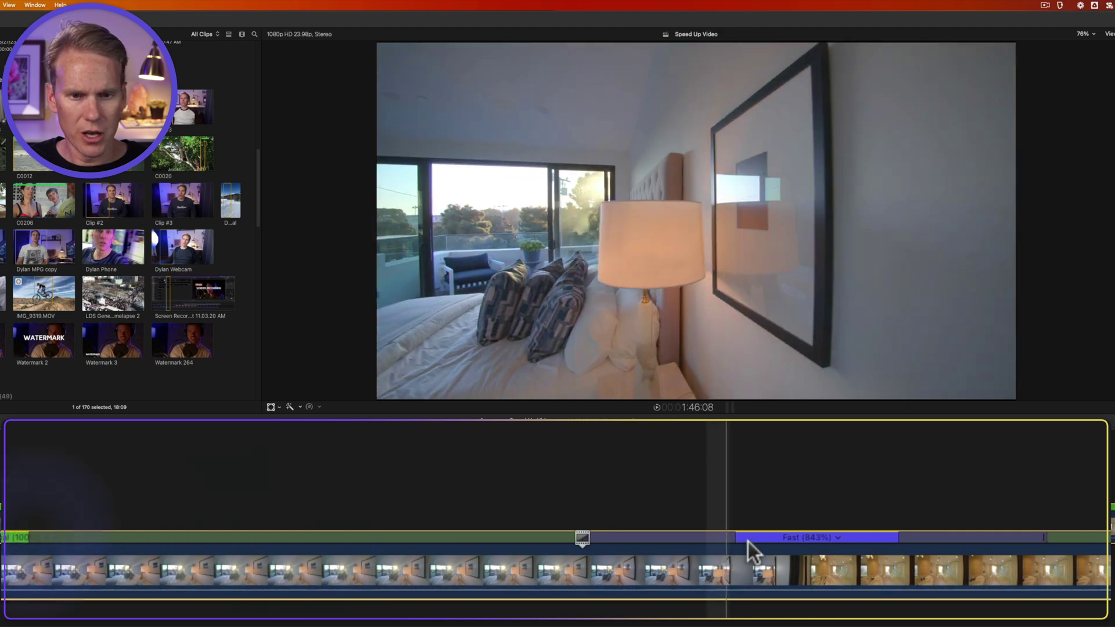
{"action": "left_click_drag", "start_coordinate": [733, 535], "coordinate": [807, 535]}
{"action": "left_click_drag", "start_coordinate": [894, 538], "coordinate": [809, 535]}
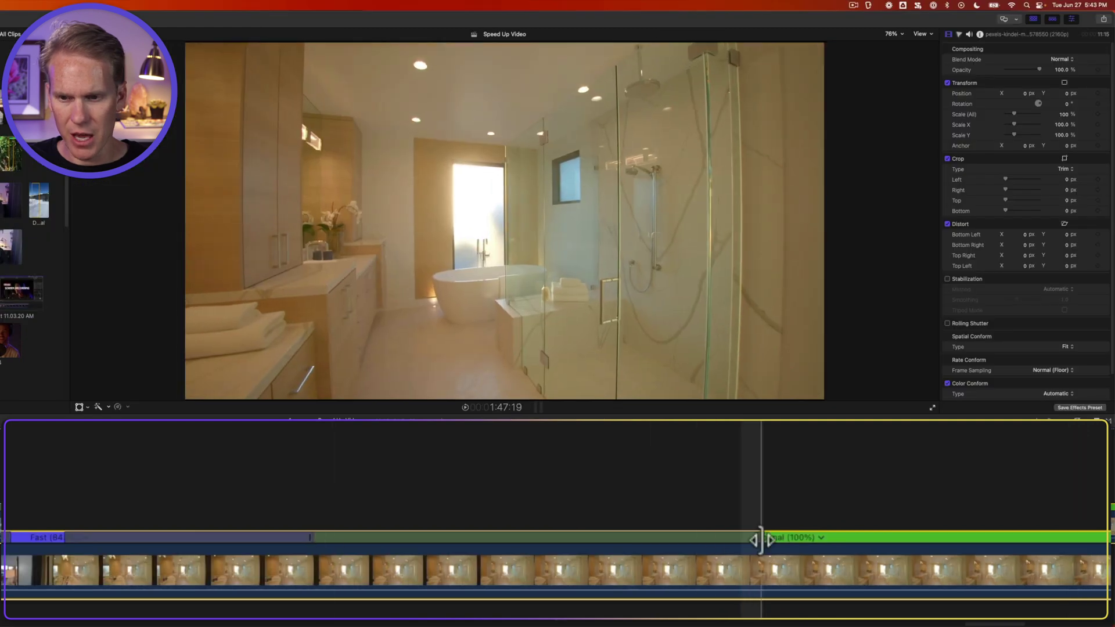
{"action": "left_click_drag", "start_coordinate": [759, 536], "coordinate": [864, 531]}
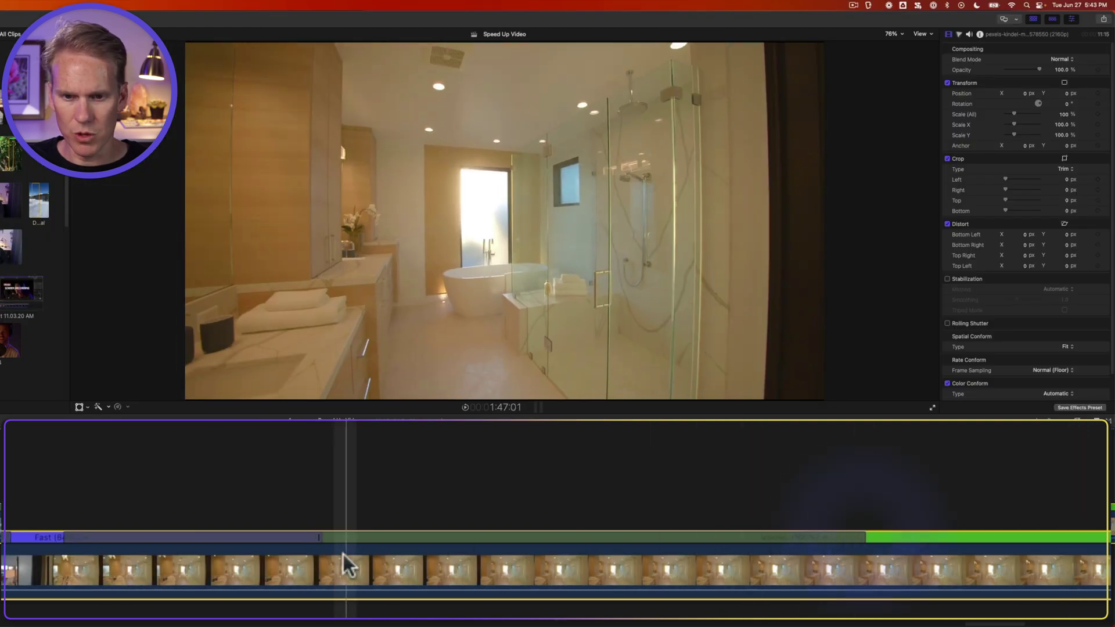